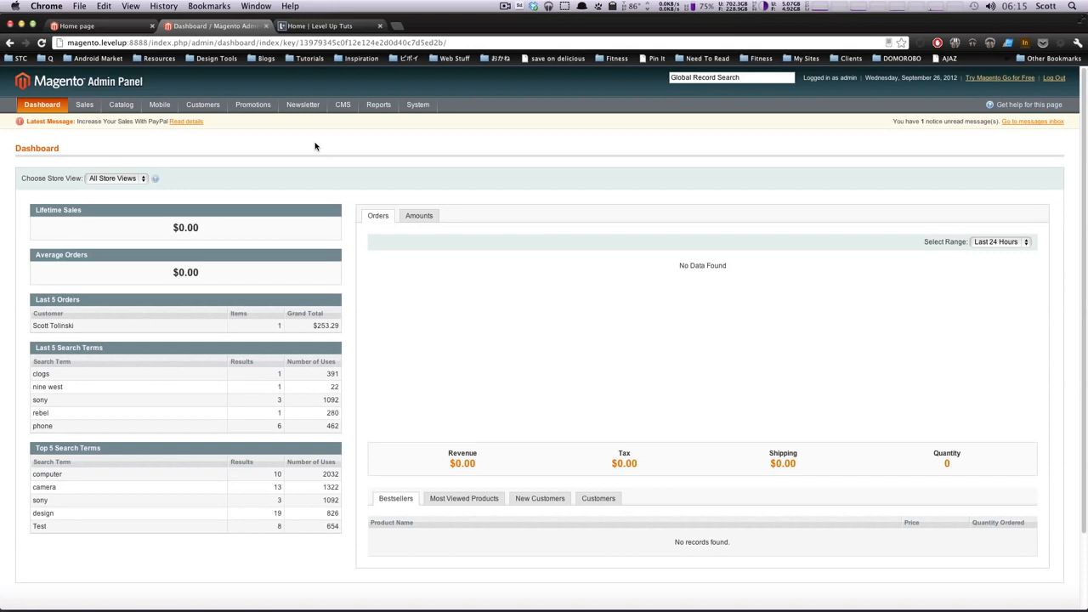
Look through the Level Up Tuts home page and close that page
{"action": "left_click", "coordinate": [320, 27]}
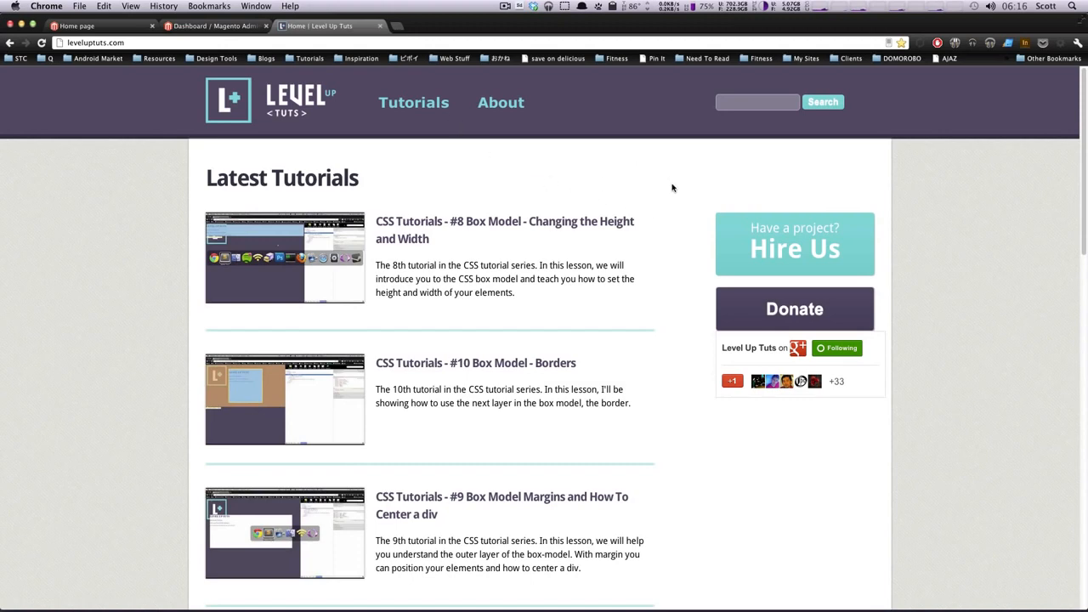
{"action": "scroll", "coordinate": [665, 187], "scroll_direction": "down", "scroll_amount": 3}
{"action": "scroll", "coordinate": [665, 187], "scroll_direction": "up", "scroll_amount": 3}
{"action": "left_click", "coordinate": [380, 26]}
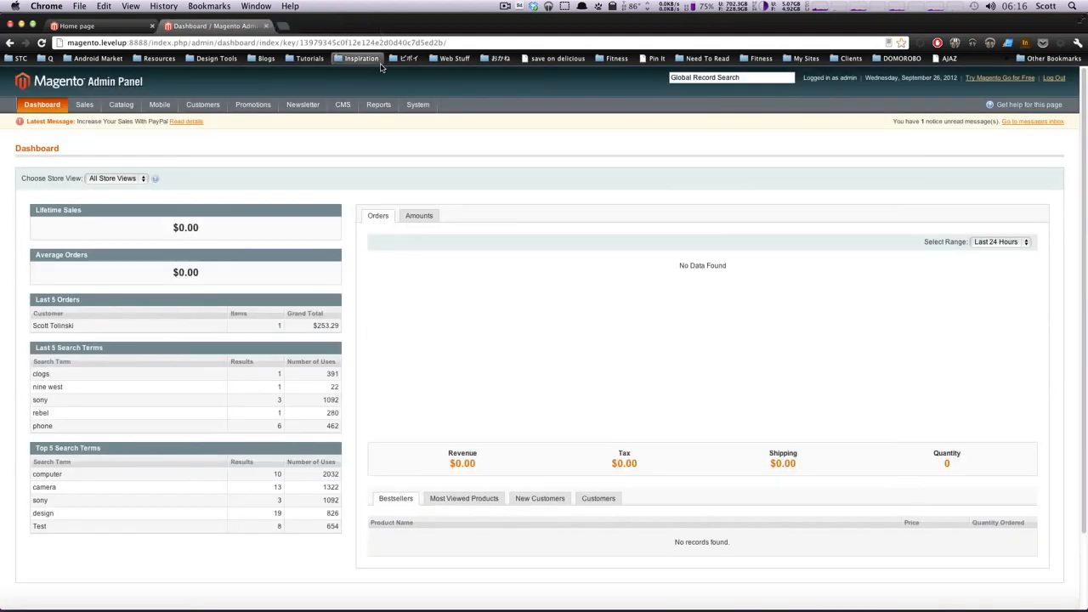
Open the Tax section under Sales in the system configuration
{"action": "mouse_move", "coordinate": [374, 108]}
{"action": "mouse_move", "coordinate": [414, 111]}
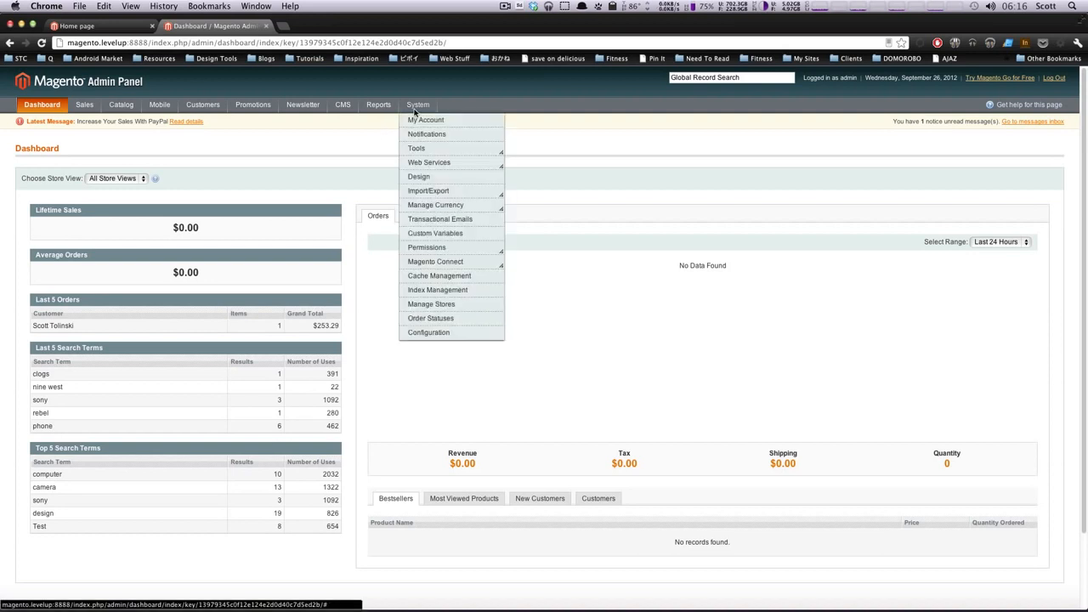
{"action": "left_click", "coordinate": [434, 334]}
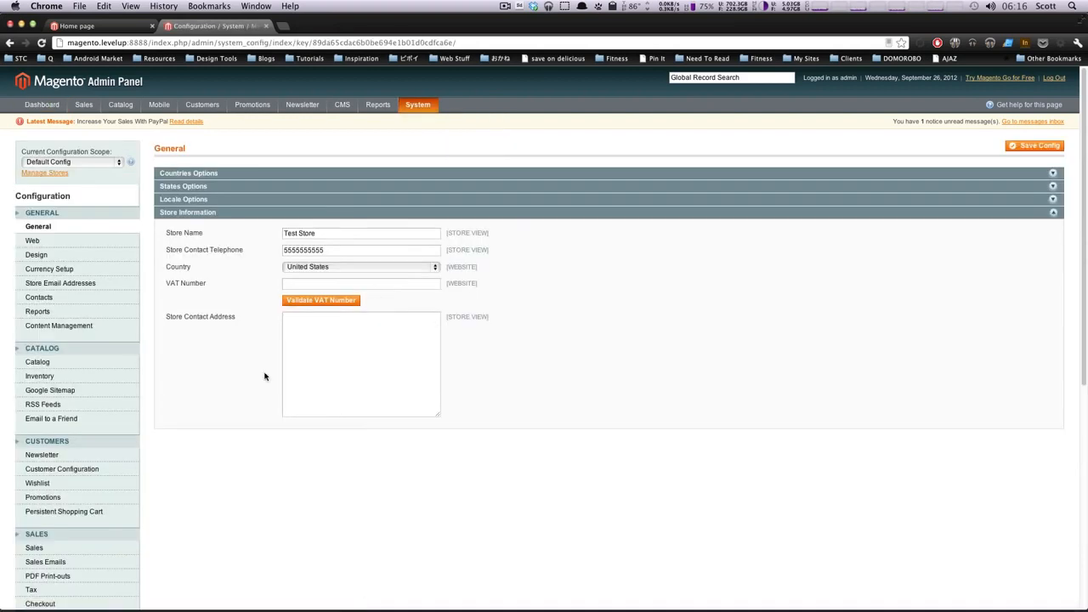
{"action": "scroll", "coordinate": [244, 404], "scroll_direction": "down", "scroll_amount": 5}
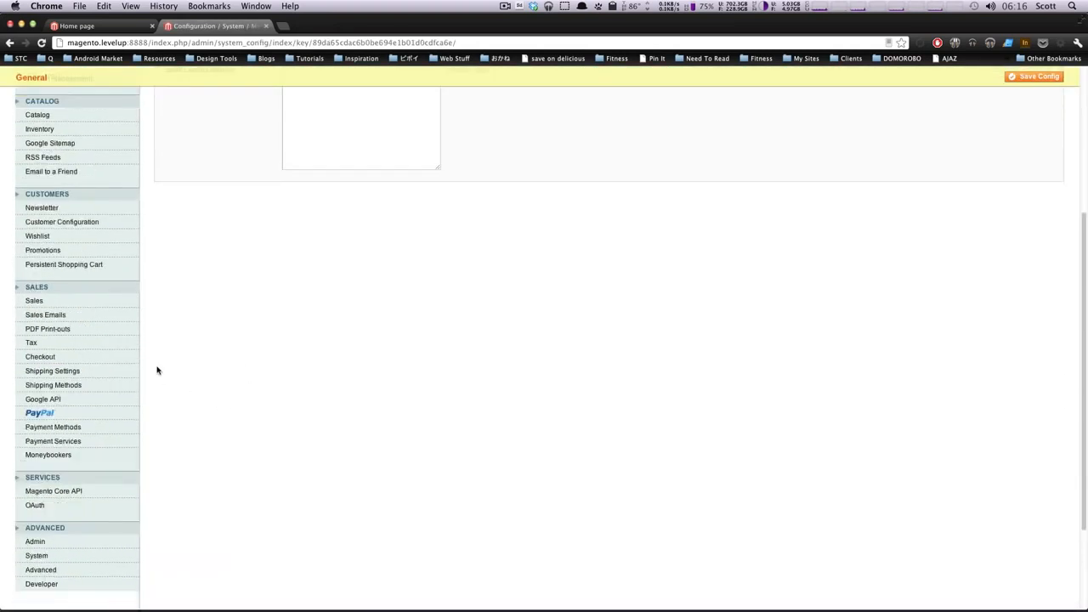
{"action": "left_click", "coordinate": [42, 346]}
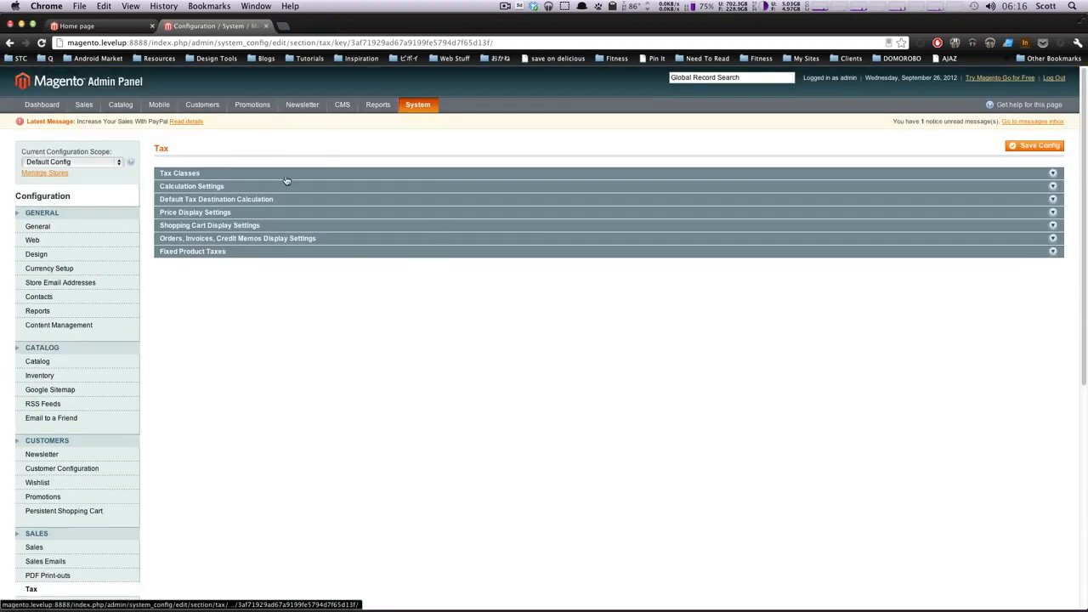
Expand Tax Classes and review the Tax Class for Shipping options, choosing None
{"action": "left_click", "coordinate": [288, 175]}
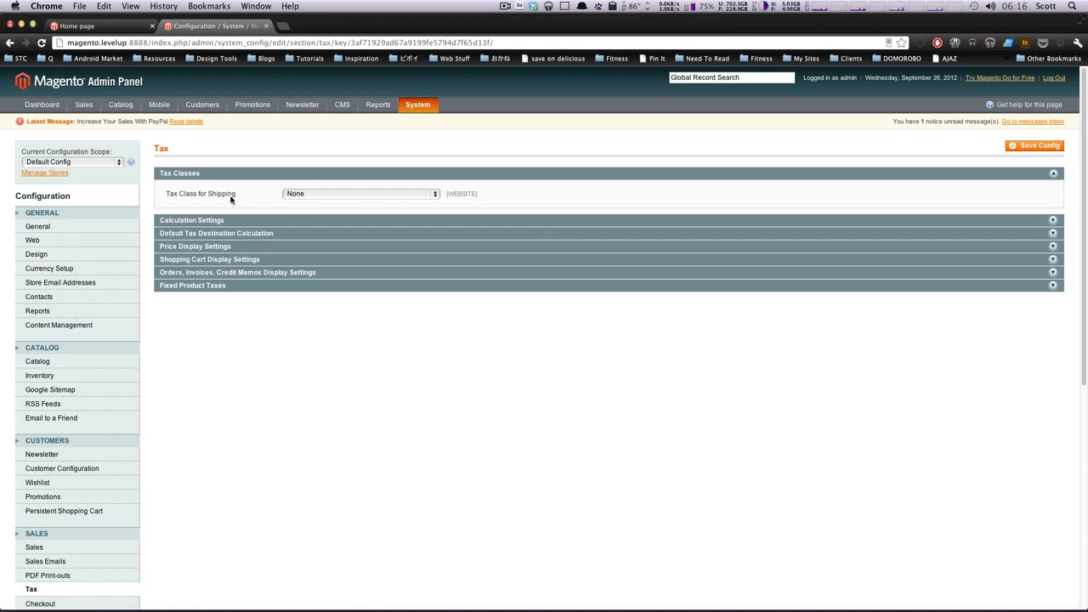
{"action": "left_click", "coordinate": [308, 194]}
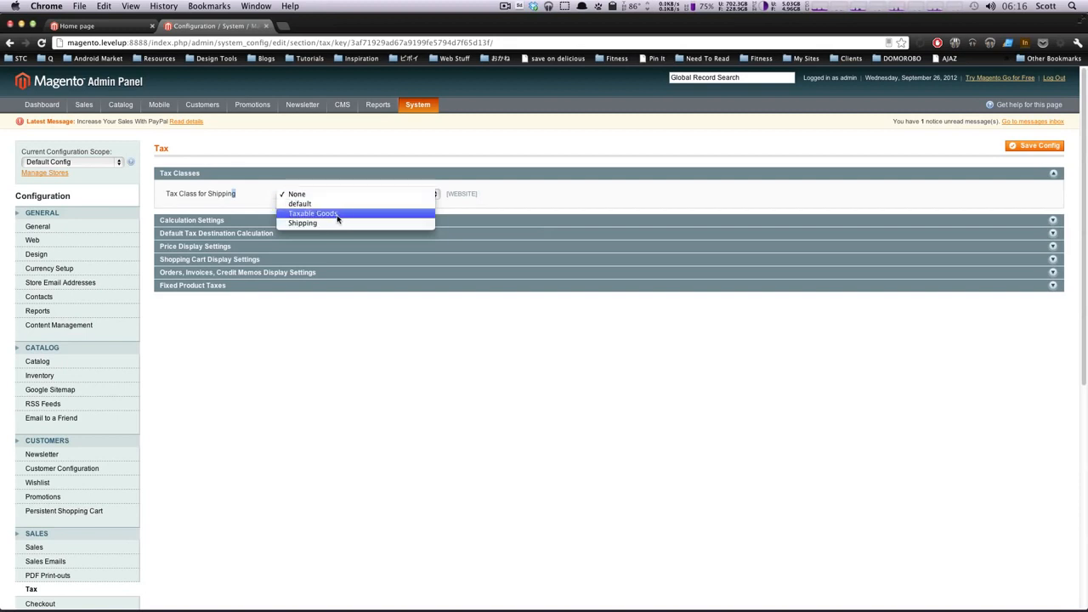
{"action": "left_click", "coordinate": [331, 194]}
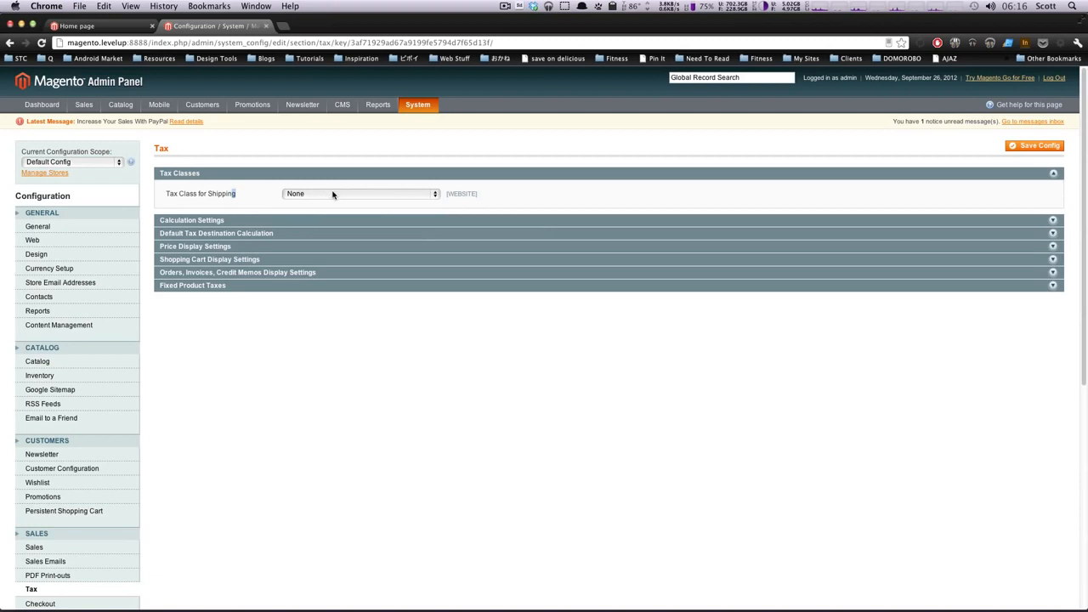
Expand Calculation Settings and review the tax calculation method options, choosing Total
{"action": "left_click", "coordinate": [273, 222]}
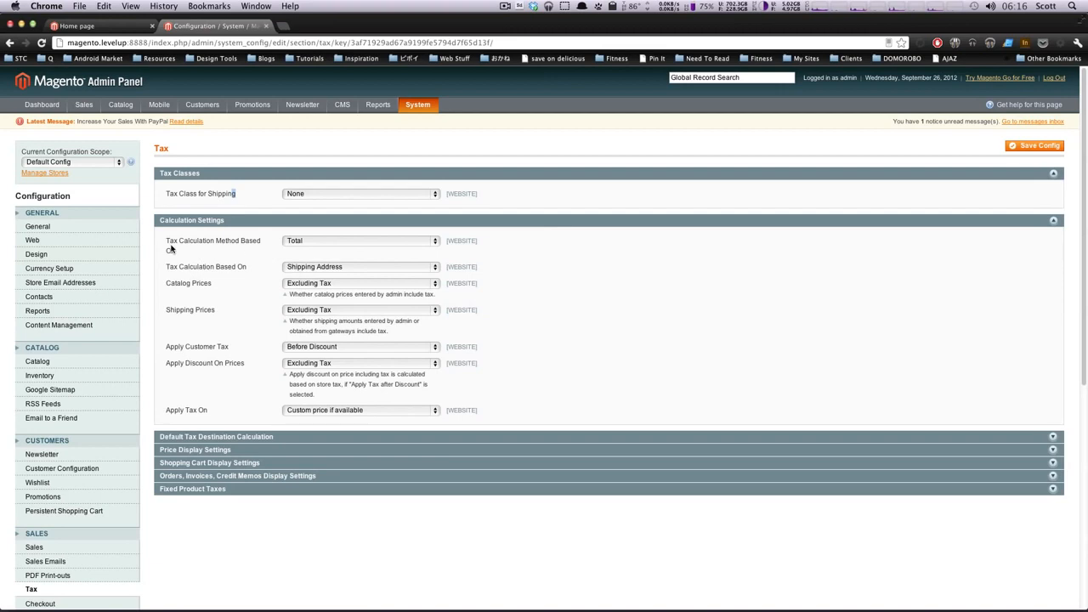
{"action": "left_click", "coordinate": [377, 242]}
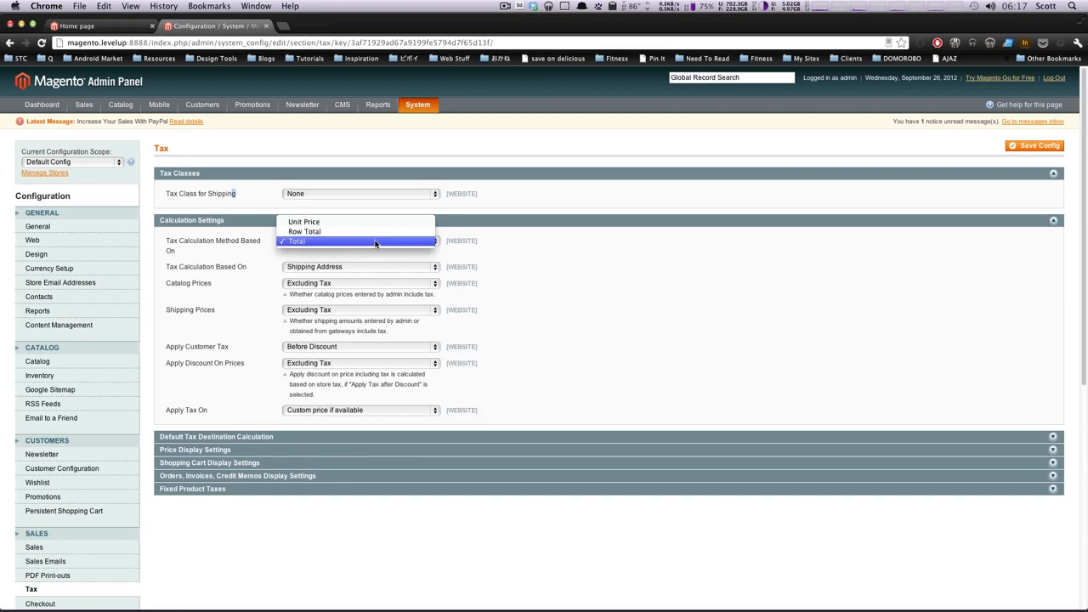
{"action": "left_click", "coordinate": [375, 242]}
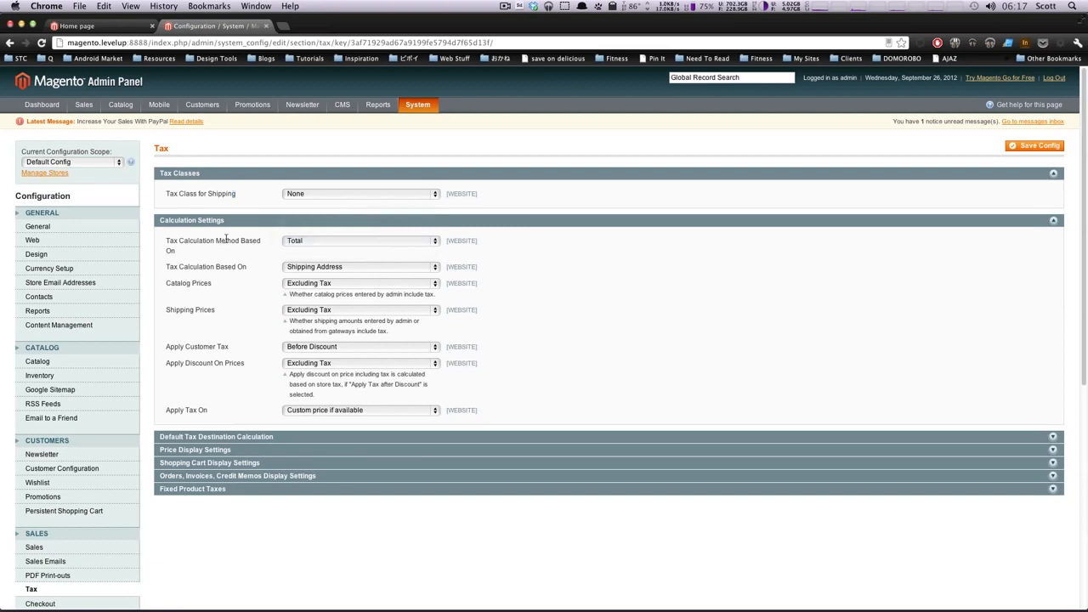
Review the Tax Calculation Based On options and choose Shipping Address
{"action": "left_click_drag", "start_coordinate": [214, 245], "coordinate": [251, 272]}
{"action": "left_click", "coordinate": [248, 268]}
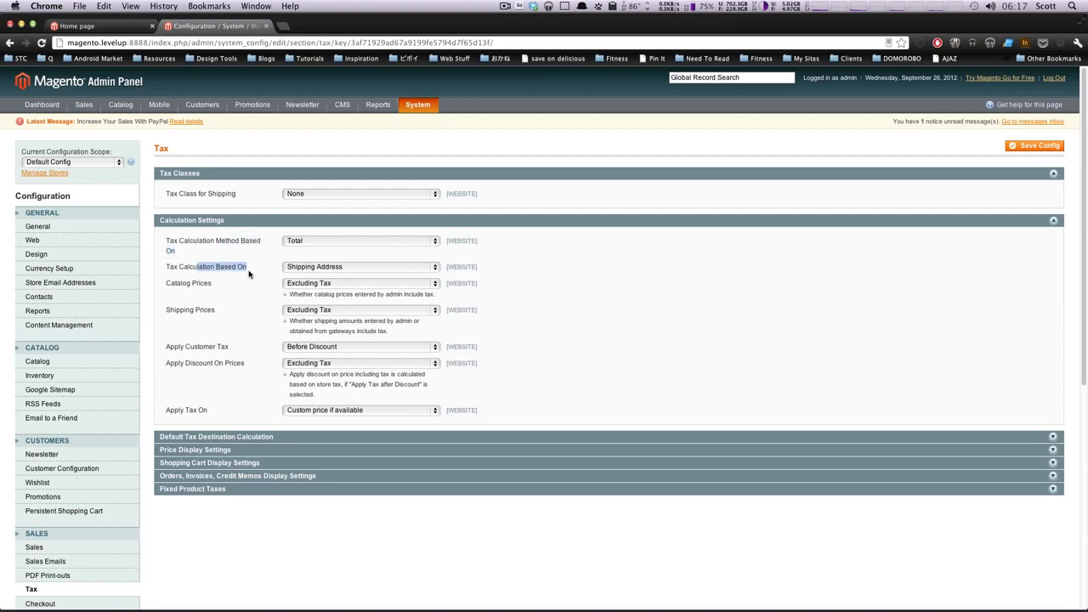
{"action": "left_click", "coordinate": [386, 273]}
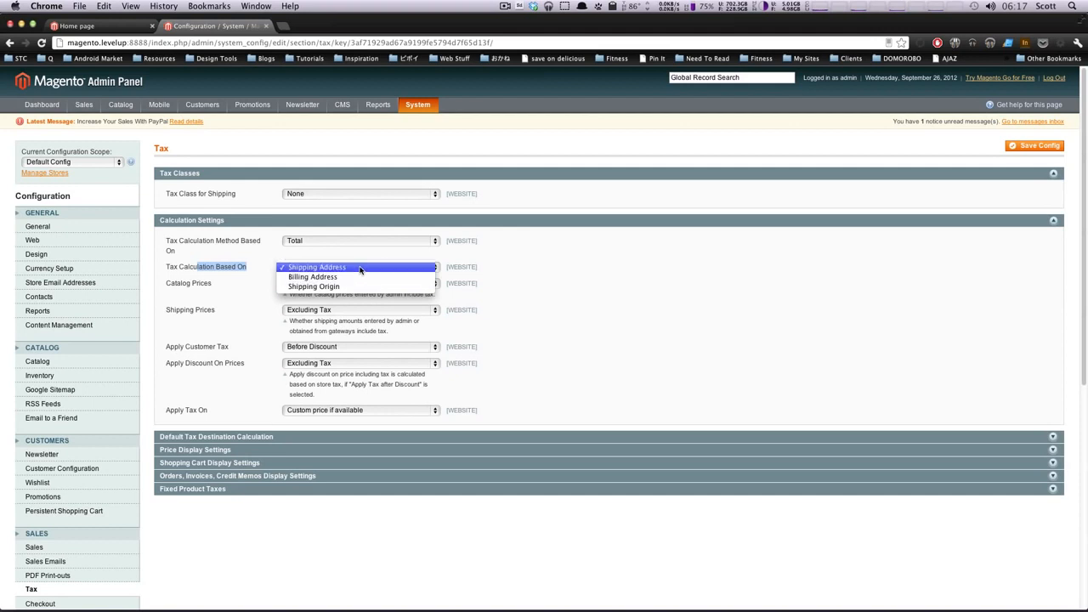
{"action": "left_click", "coordinate": [361, 268]}
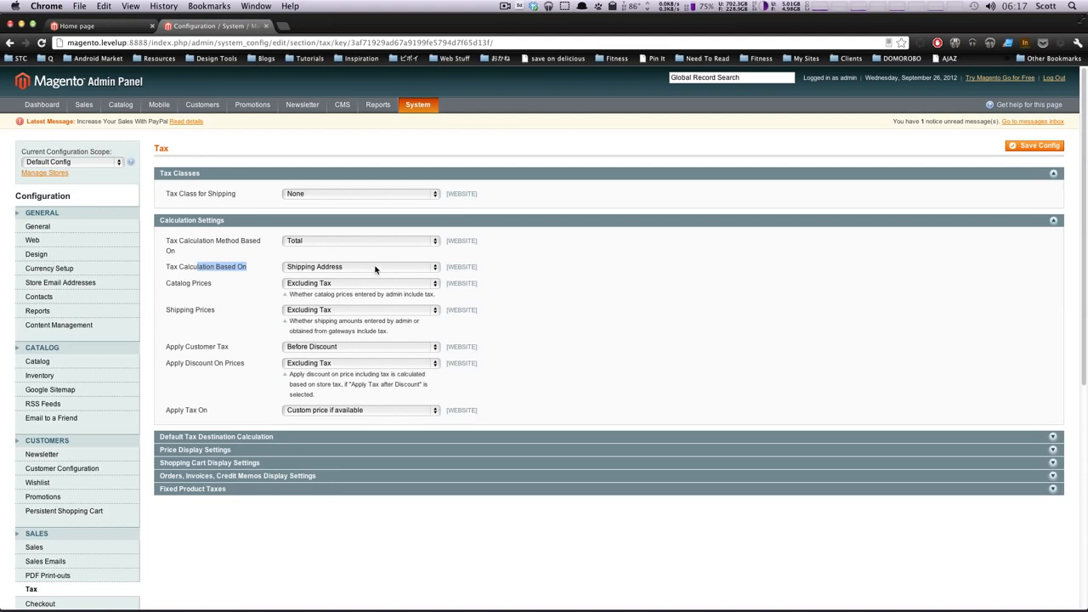
{"action": "left_click", "coordinate": [374, 270]}
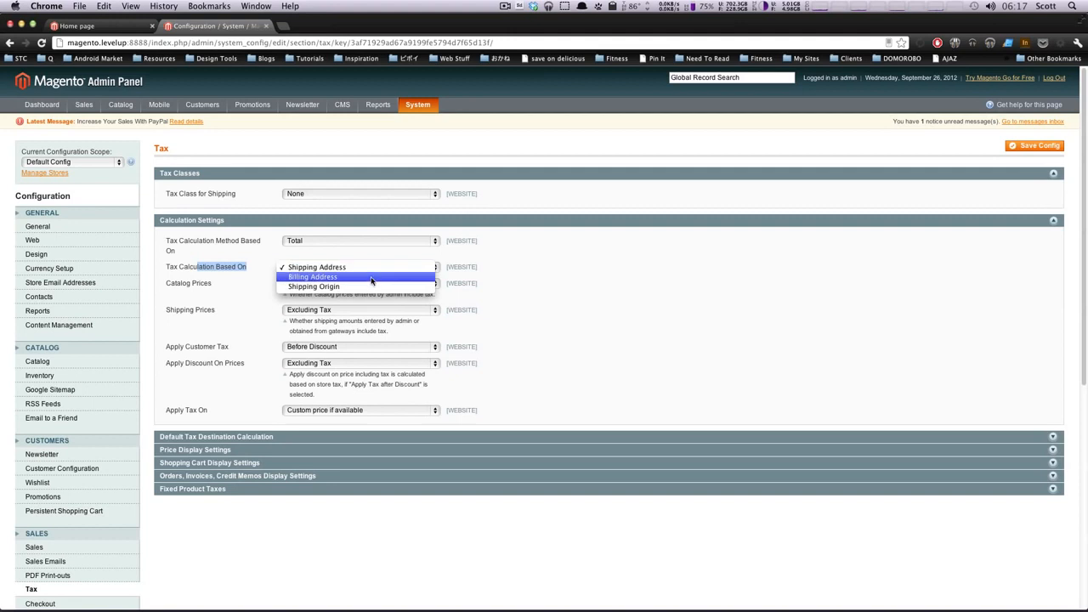
{"action": "left_click", "coordinate": [368, 268]}
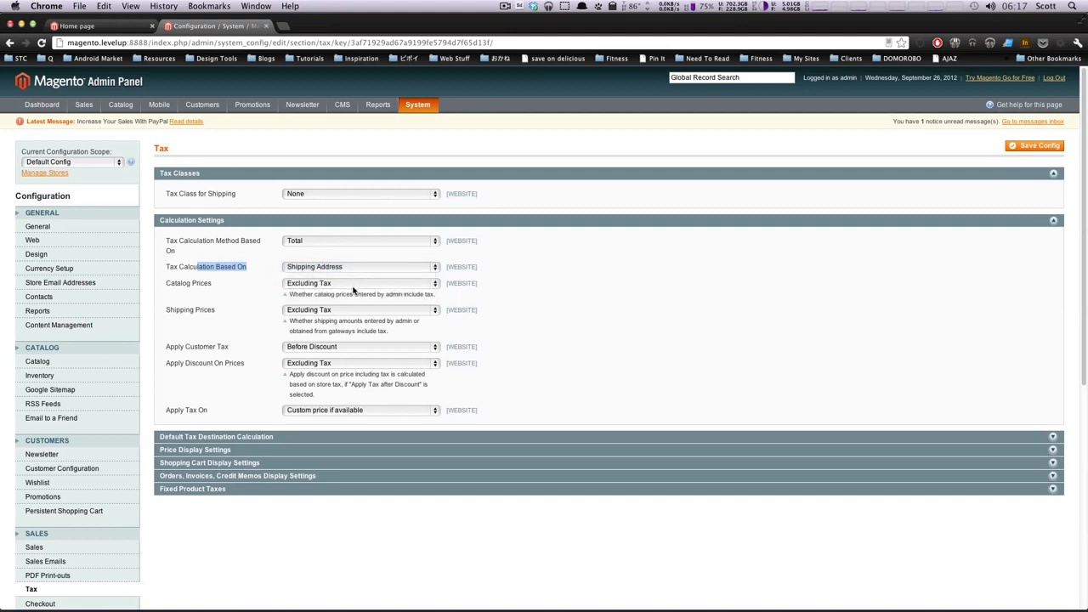
Examine the Catalog Prices tax options and the explanatory note for that setting
{"action": "left_click", "coordinate": [259, 288]}
{"action": "left_click_drag", "start_coordinate": [186, 290], "coordinate": [246, 292]}
{"action": "left_click", "coordinate": [225, 291]}
{"action": "left_click", "coordinate": [427, 287]}
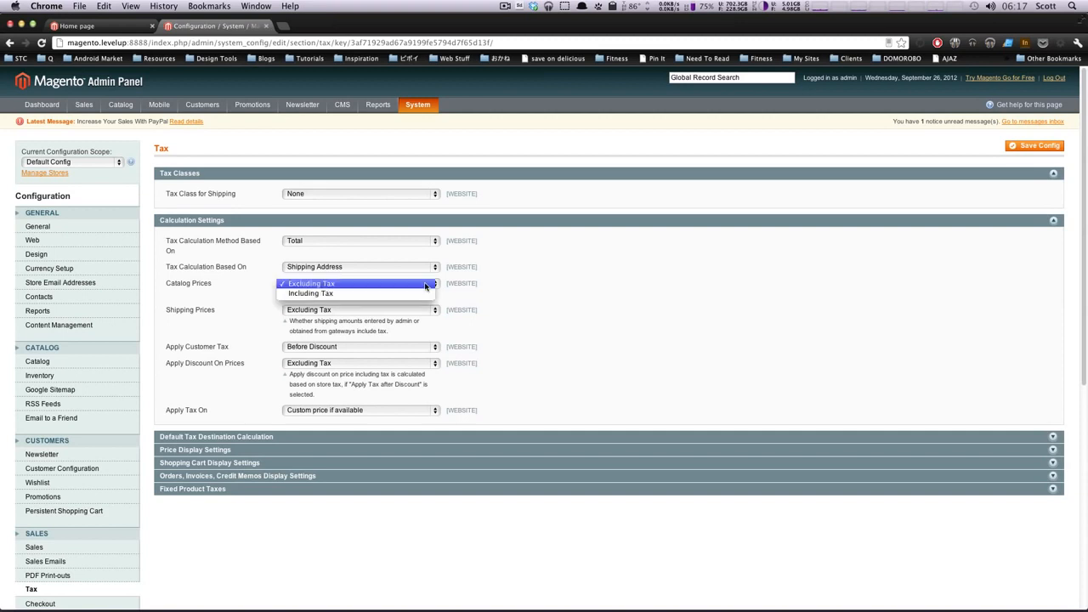
{"action": "left_click", "coordinate": [615, 313]}
{"action": "left_click_drag", "start_coordinate": [313, 295], "coordinate": [405, 297]}
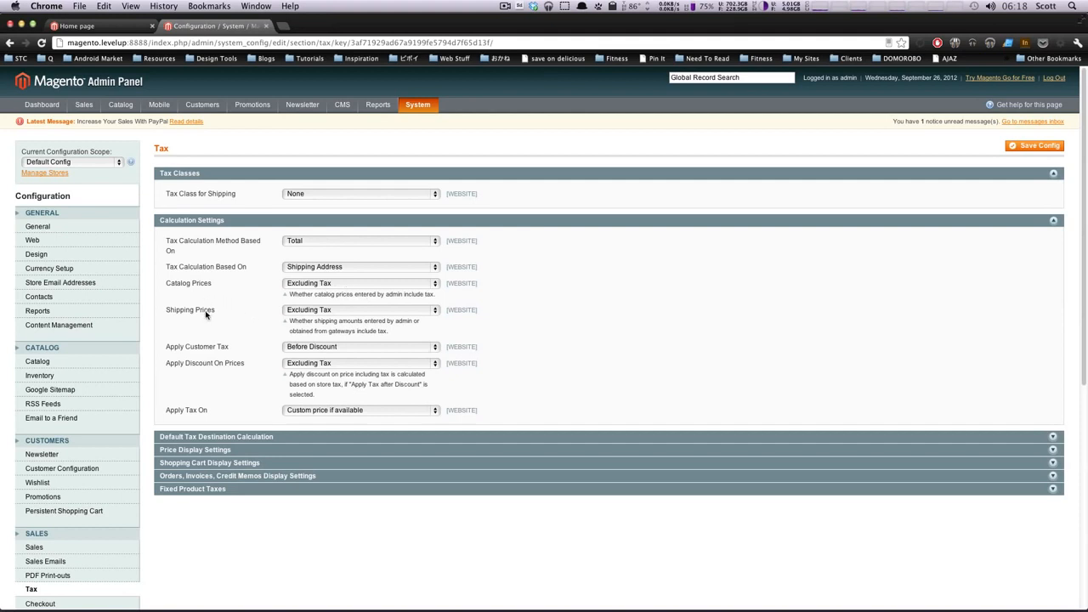
Read the Shipping Prices note and review its tax options, choosing Excluding Tax
{"action": "left_click_drag", "start_coordinate": [308, 327], "coordinate": [367, 329]}
{"action": "left_click", "coordinate": [383, 329]}
{"action": "left_click_drag", "start_coordinate": [281, 330], "coordinate": [337, 329]}
{"action": "left_click", "coordinate": [335, 312]}
{"action": "left_click", "coordinate": [343, 311]}
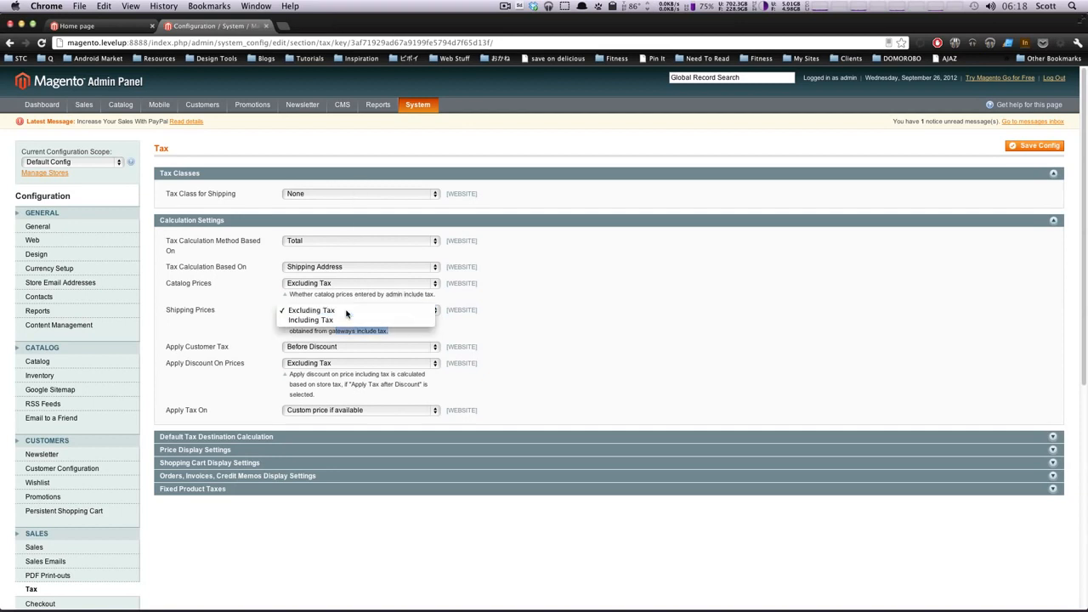
{"action": "left_click", "coordinate": [287, 316]}
{"action": "left_click", "coordinate": [294, 310]}
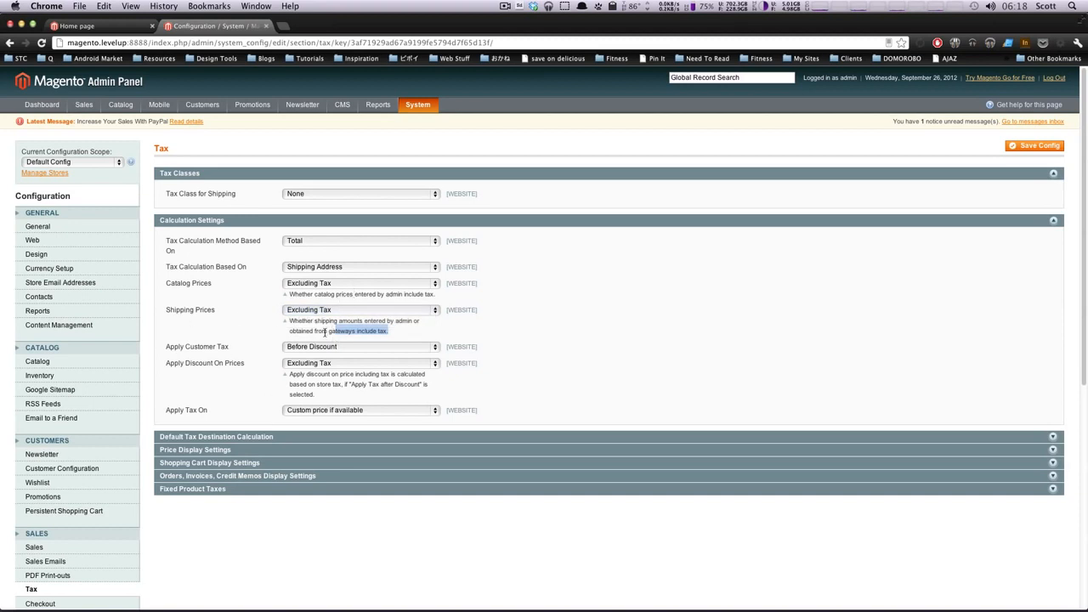
Review the Apply Customer Tax options and choose Before Discount
{"action": "left_click", "coordinate": [399, 338]}
{"action": "left_click_drag", "start_coordinate": [198, 347], "coordinate": [234, 346]}
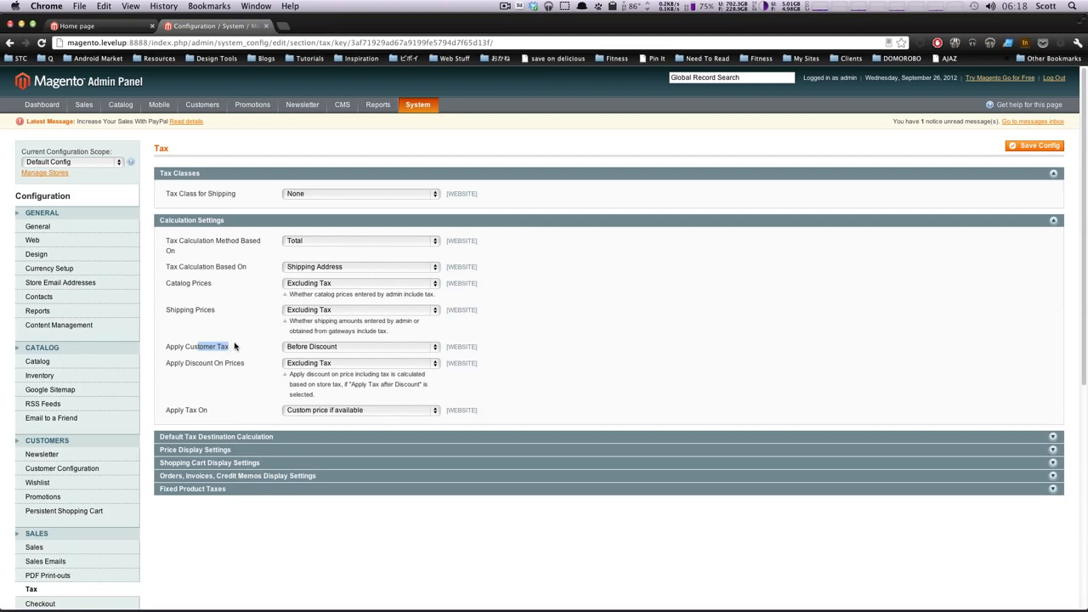
{"action": "scroll", "coordinate": [234, 346], "scroll_direction": "down", "scroll_amount": 3}
{"action": "scroll", "coordinate": [238, 268], "scroll_direction": "up", "scroll_amount": 2}
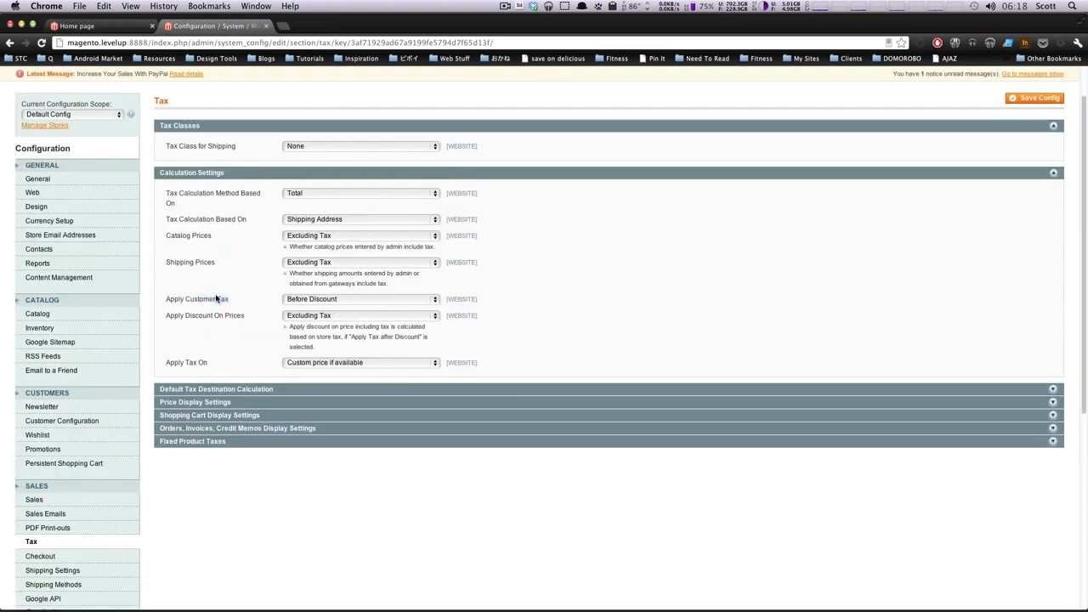
{"action": "left_click", "coordinate": [305, 301]}
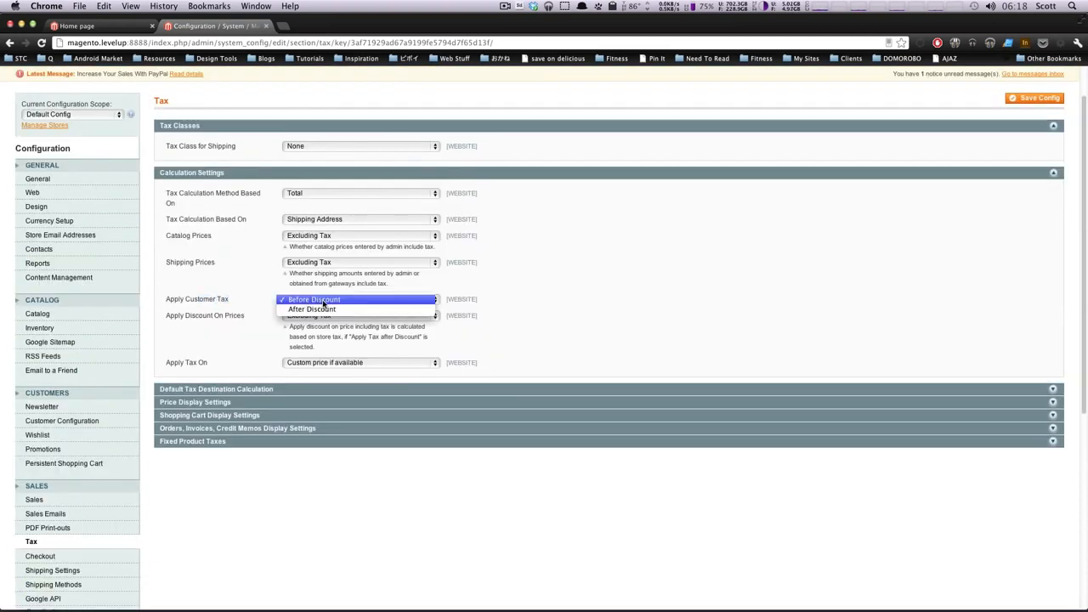
{"action": "left_click", "coordinate": [323, 300]}
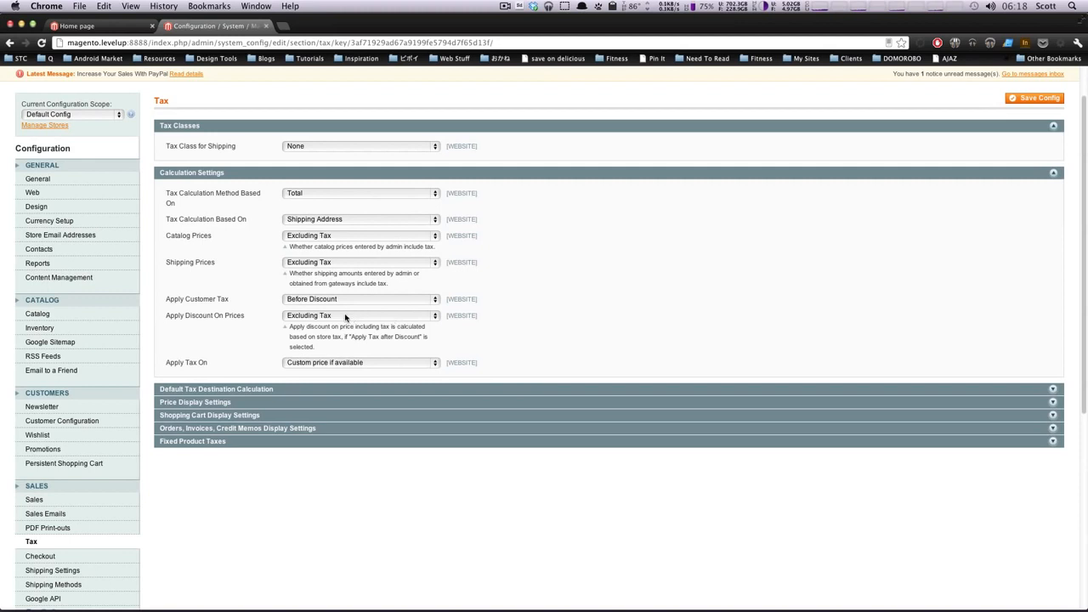
Read the Apply Discount On Prices note and check it against the Apply Customer Tax options
{"action": "left_click_drag", "start_coordinate": [187, 318], "coordinate": [314, 335]}
{"action": "left_click", "coordinate": [336, 330]}
{"action": "left_click_drag", "start_coordinate": [343, 336], "coordinate": [384, 340]}
{"action": "scroll", "coordinate": [250, 340], "scroll_direction": "down", "scroll_amount": 5}
{"action": "scroll", "coordinate": [311, 260], "scroll_direction": "up", "scroll_amount": 5}
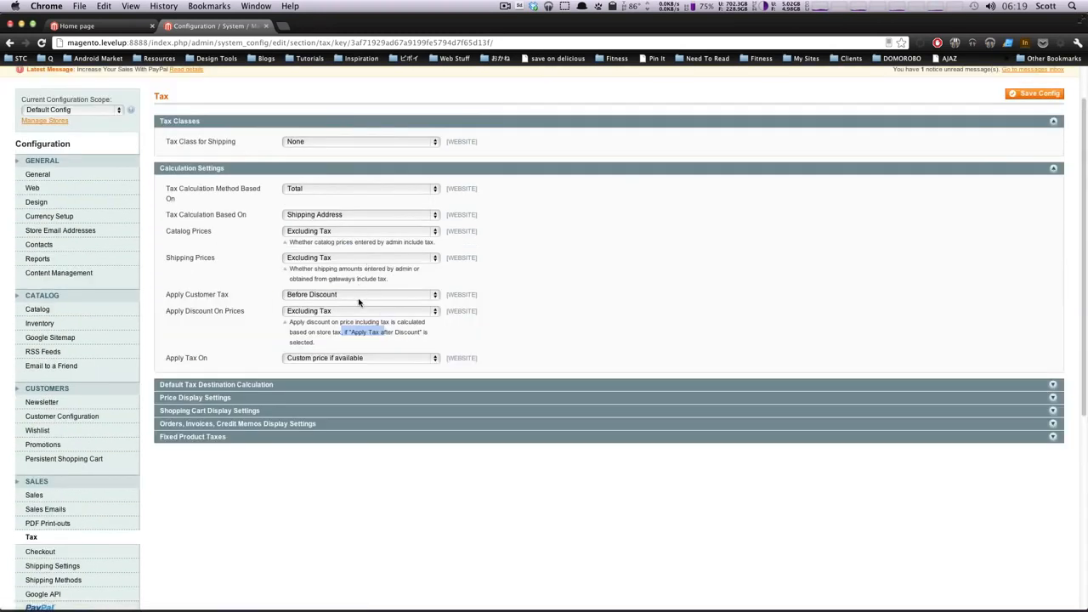
{"action": "left_click", "coordinate": [359, 294]}
{"action": "left_click", "coordinate": [534, 328]}
Review the Apply Tax On options and choose Custom price if available
{"action": "left_click", "coordinate": [194, 361]}
{"action": "left_click", "coordinate": [378, 364]}
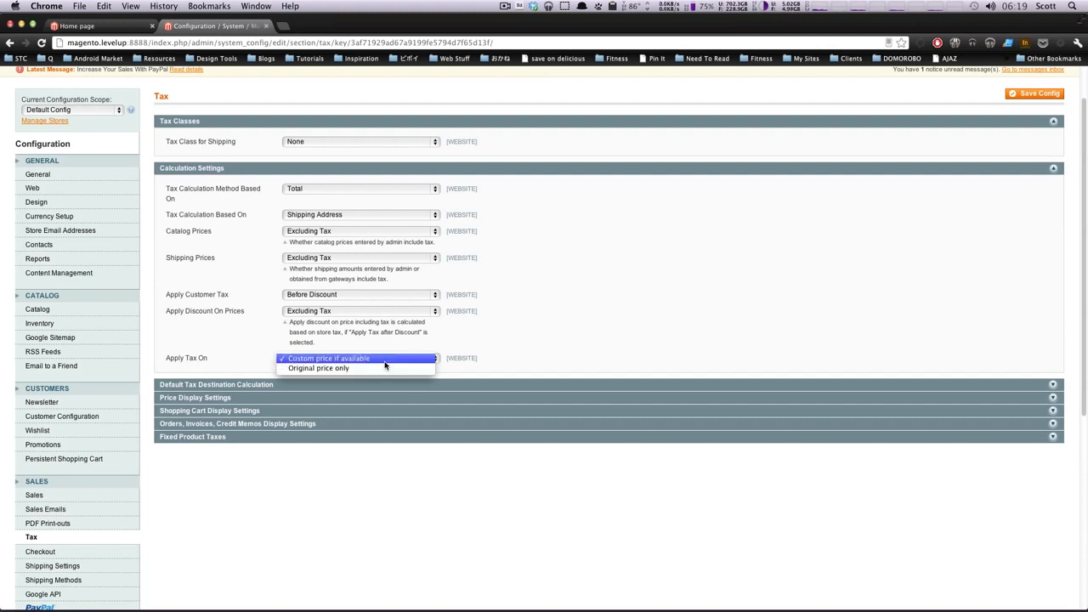
{"action": "left_click", "coordinate": [385, 360]}
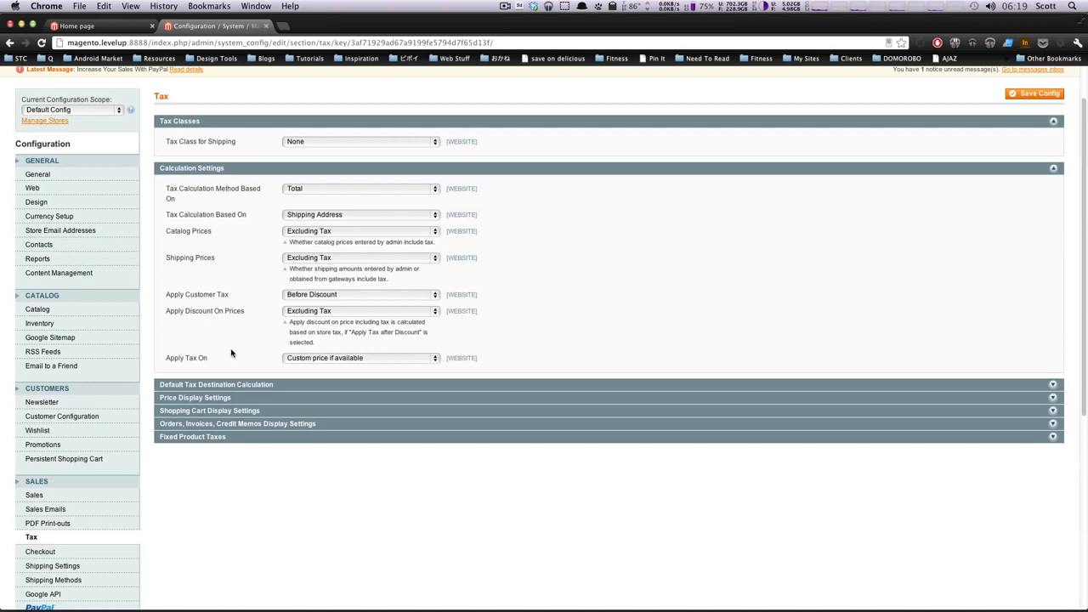
Expand Default Tax Destination Calculation, set the default state to Michigan and select the contents of the default post code
{"action": "scroll", "coordinate": [221, 344], "scroll_direction": "down", "scroll_amount": 3}
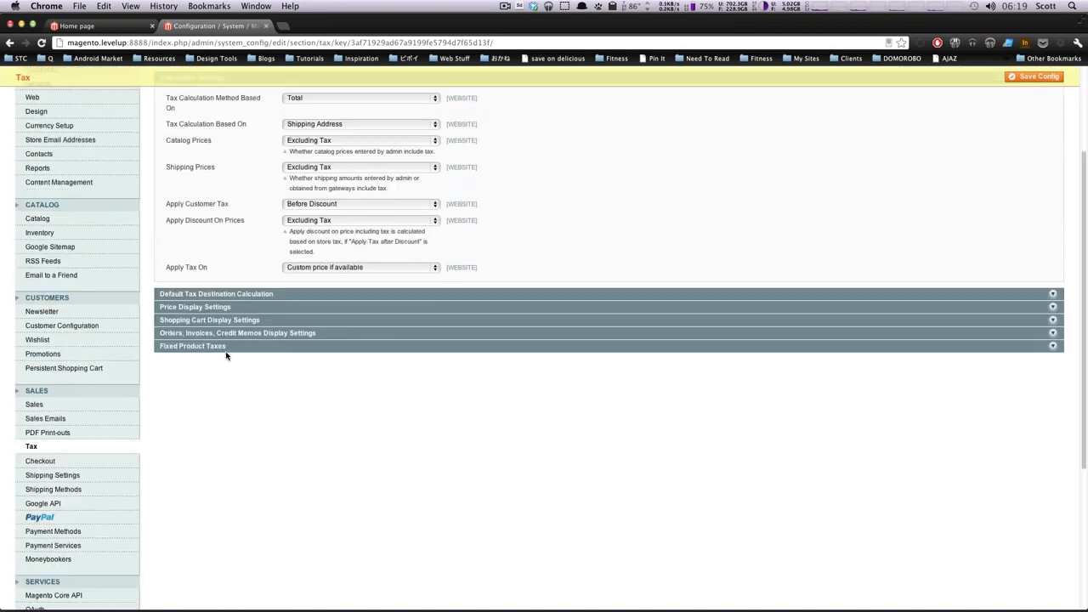
{"action": "left_click", "coordinate": [298, 295]}
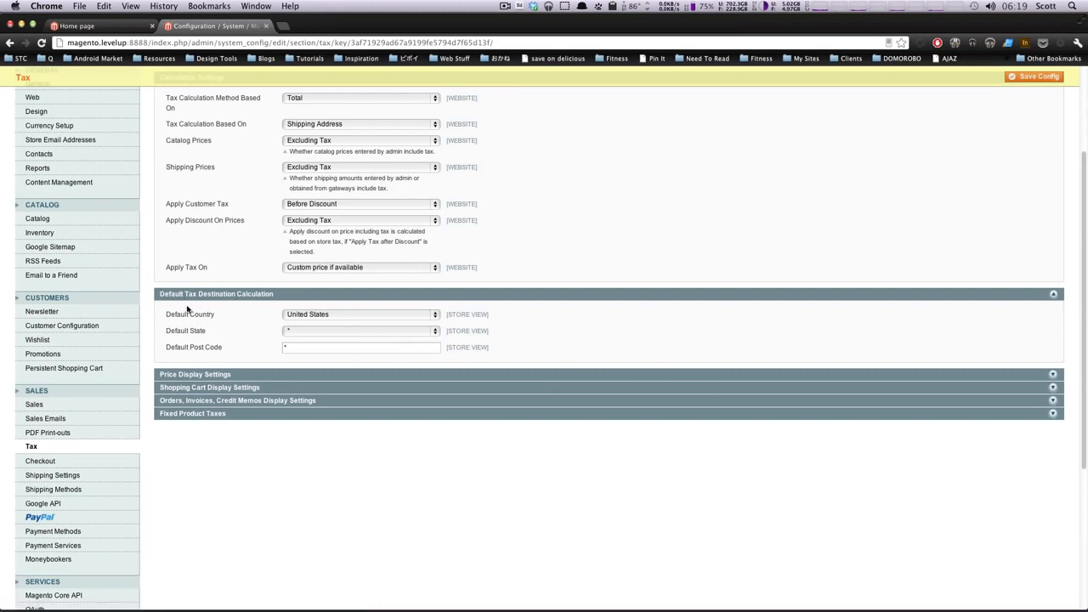
{"action": "left_click", "coordinate": [376, 333]}
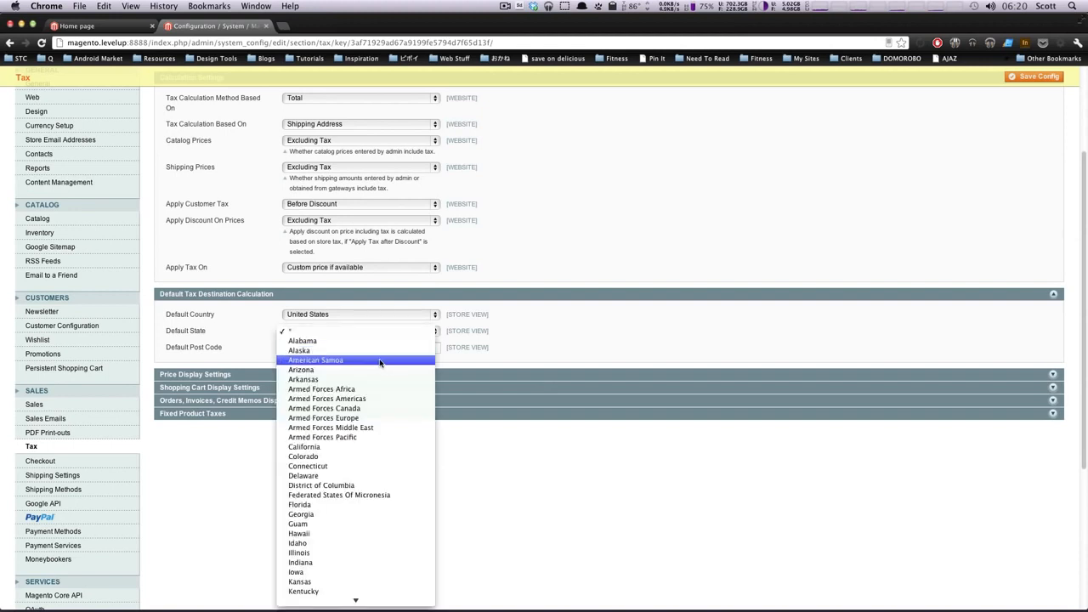
{"action": "scroll", "coordinate": [379, 363], "scroll_direction": "down", "scroll_amount": 5}
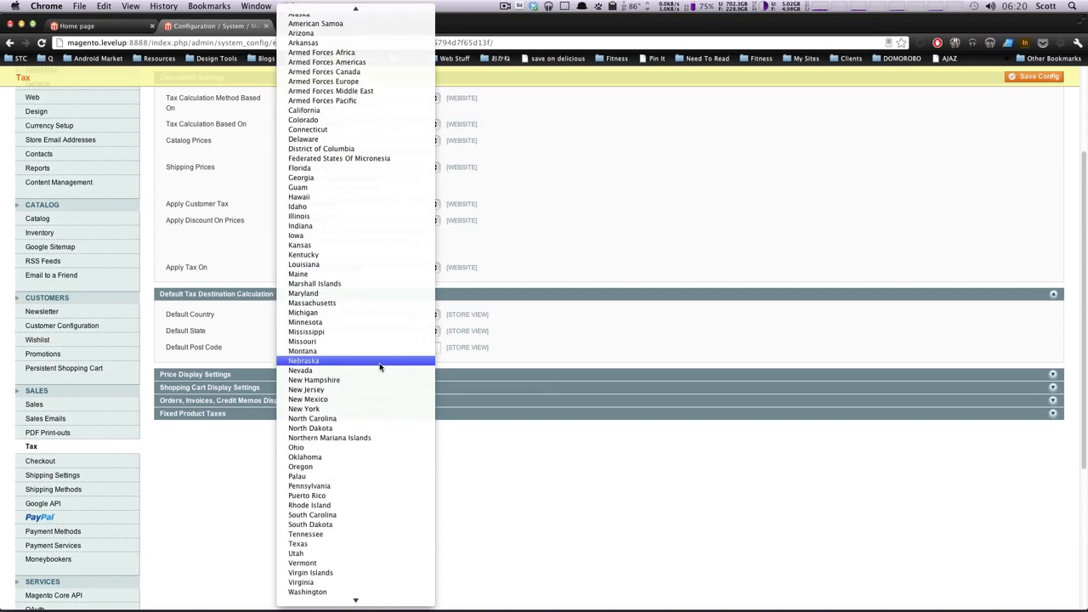
{"action": "left_click", "coordinate": [325, 312]}
{"action": "left_click", "coordinate": [317, 345]}
{"action": "left_click_drag", "start_coordinate": [314, 345], "coordinate": [257, 351]}
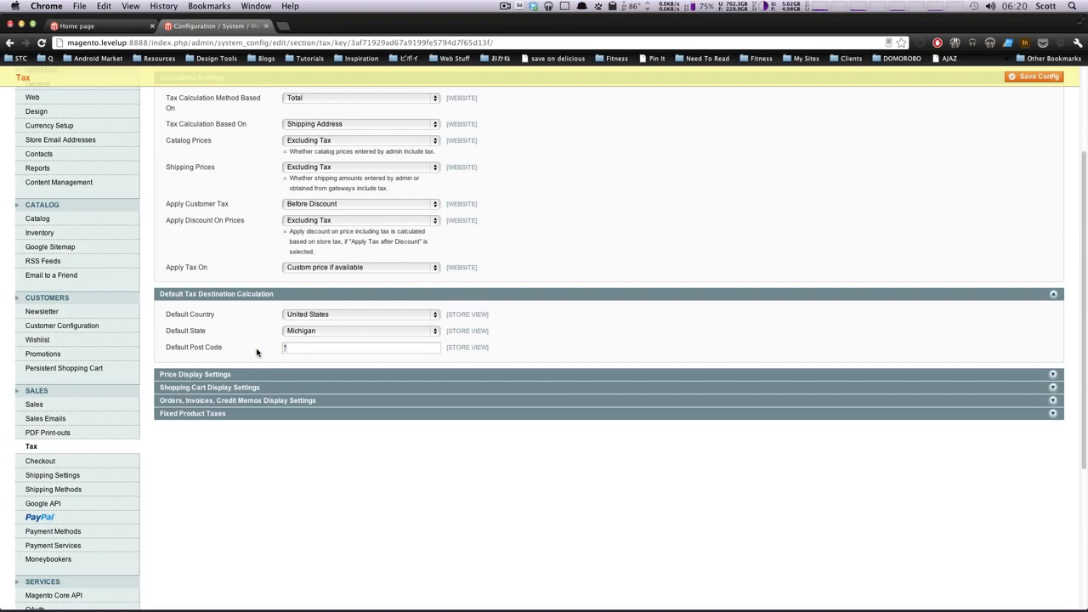
Expand Price Display Settings and Shopping Cart Display Settings to review their tax display options
{"action": "left_click", "coordinate": [304, 378]}
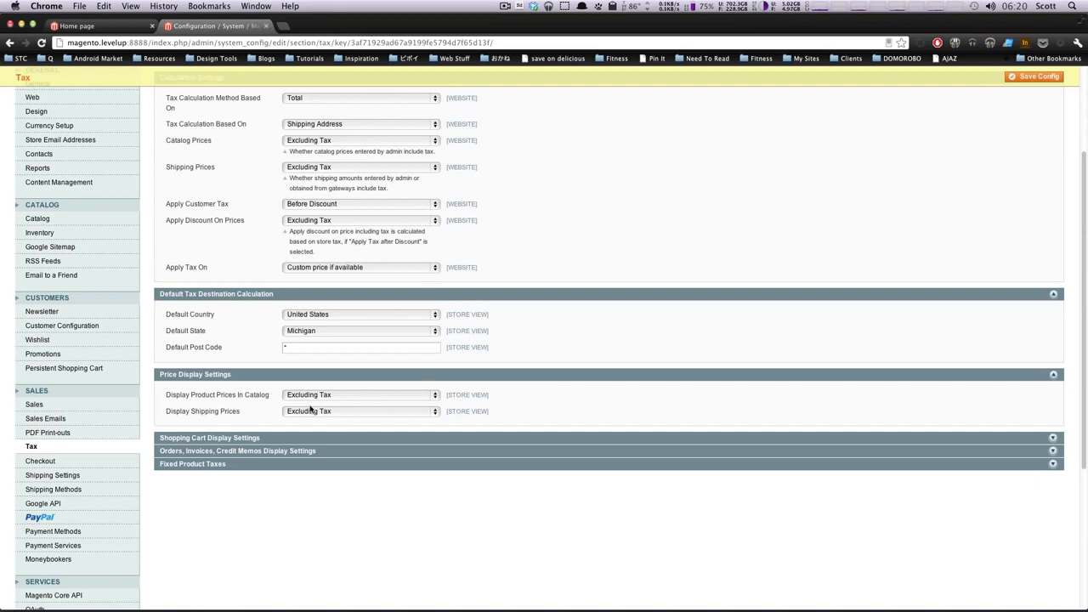
{"action": "left_click", "coordinate": [379, 439]}
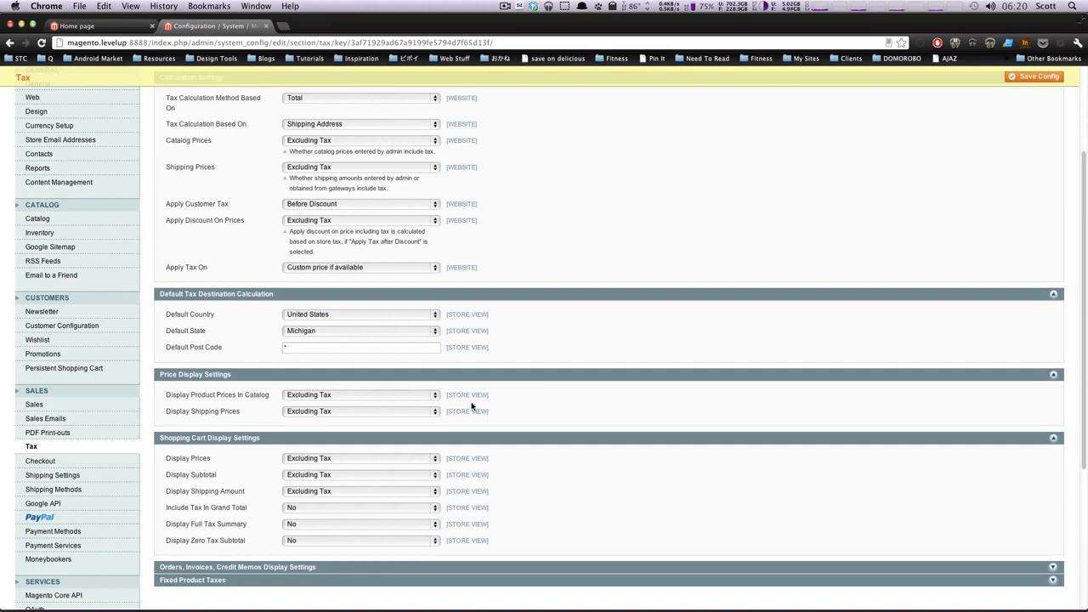
In Shopping Cart Display Settings, set Include Tax In Grand Total and Display Full Tax Summary to Yes, and choose No for Display Zero Tax Subtotal
{"action": "scroll", "coordinate": [451, 408], "scroll_direction": "down", "scroll_amount": 2}
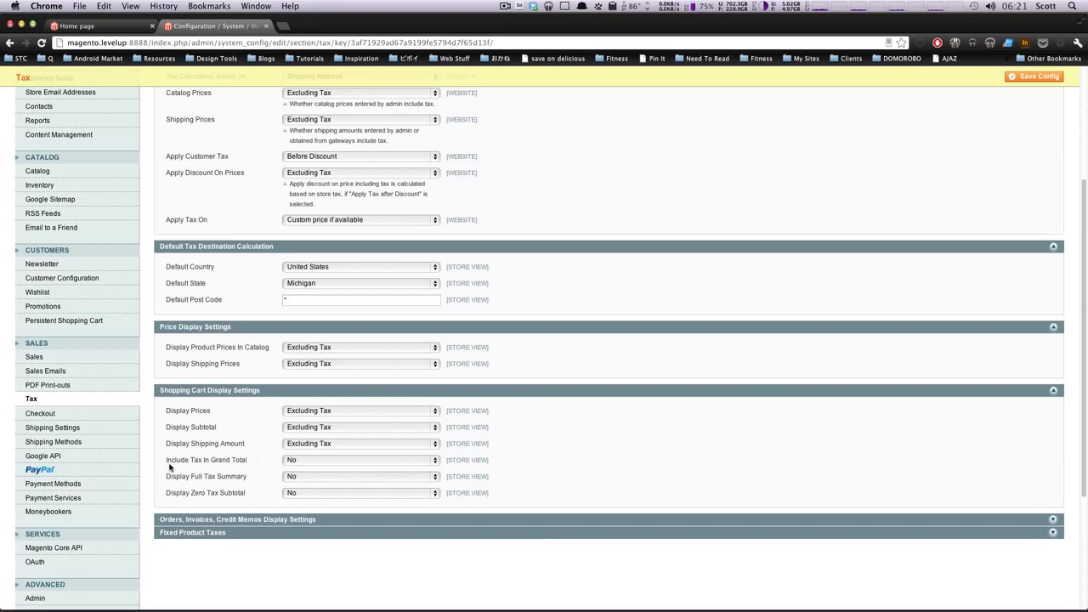
{"action": "left_click", "coordinate": [300, 462]}
{"action": "left_click", "coordinate": [302, 452]}
{"action": "left_click", "coordinate": [330, 481]}
{"action": "left_click", "coordinate": [338, 468]}
{"action": "left_click_drag", "start_coordinate": [168, 498], "coordinate": [231, 495]}
{"action": "left_click", "coordinate": [205, 496]}
{"action": "left_click", "coordinate": [300, 496]}
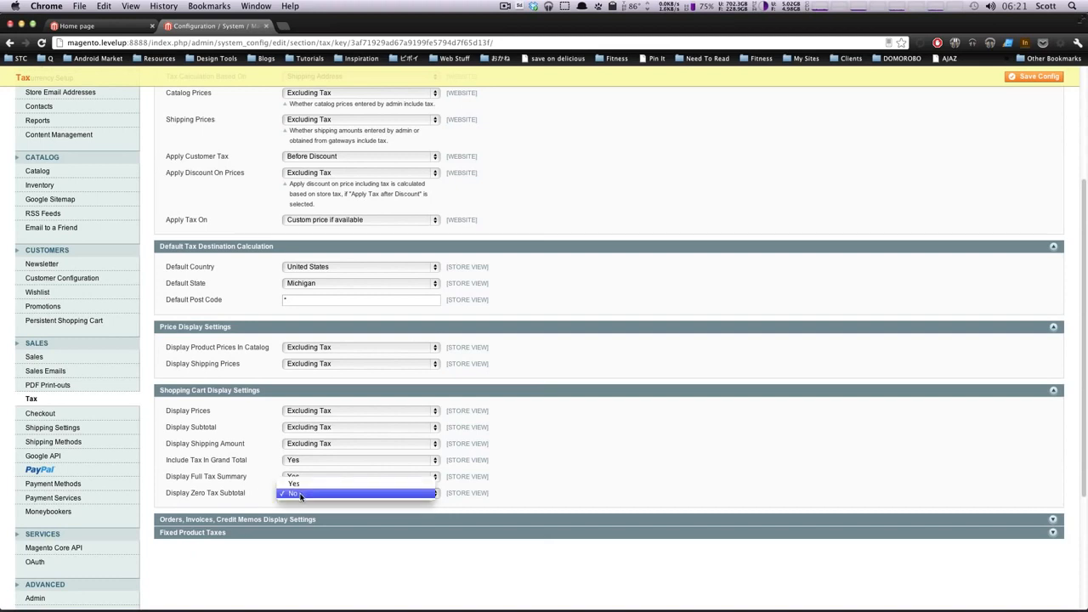
{"action": "left_click", "coordinate": [300, 496]}
Expand Orders, Invoices, Credit Memos Display Settings and set Include Tax In Grand Total and Display Full Tax Summary to Yes
{"action": "scroll", "coordinate": [335, 286], "scroll_direction": "down", "scroll_amount": 5}
{"action": "left_click", "coordinate": [323, 334]}
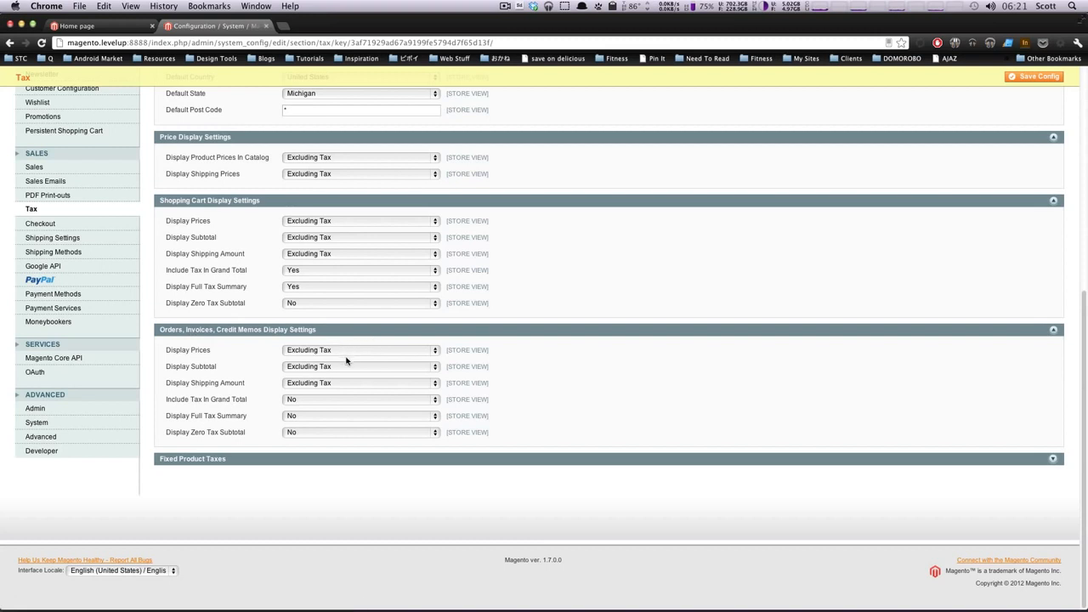
{"action": "left_click", "coordinate": [338, 401]}
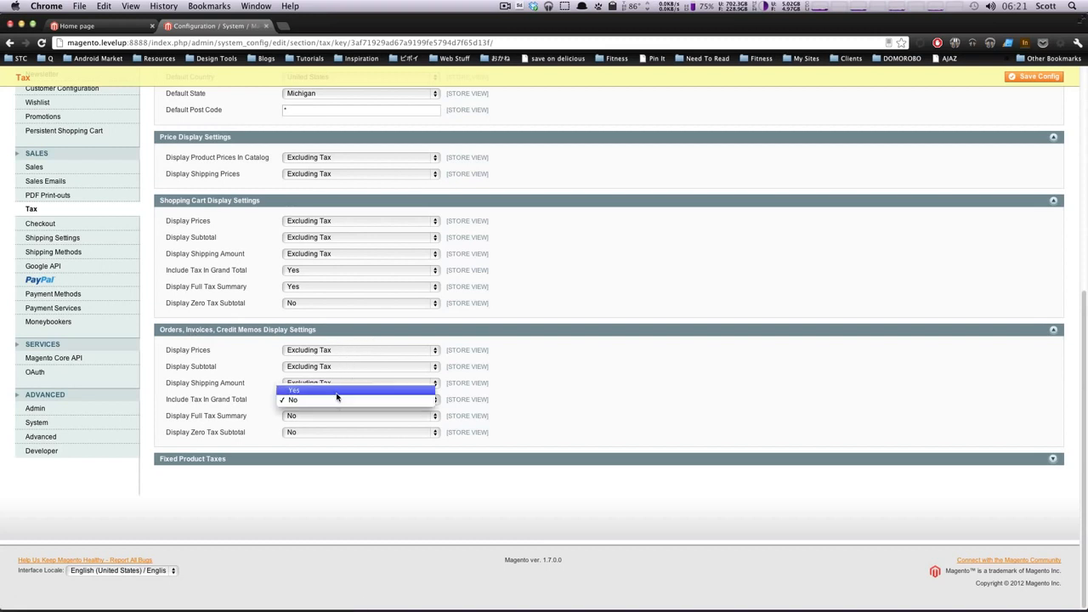
{"action": "left_click", "coordinate": [336, 393]}
{"action": "left_click", "coordinate": [331, 417]}
{"action": "left_click", "coordinate": [328, 406]}
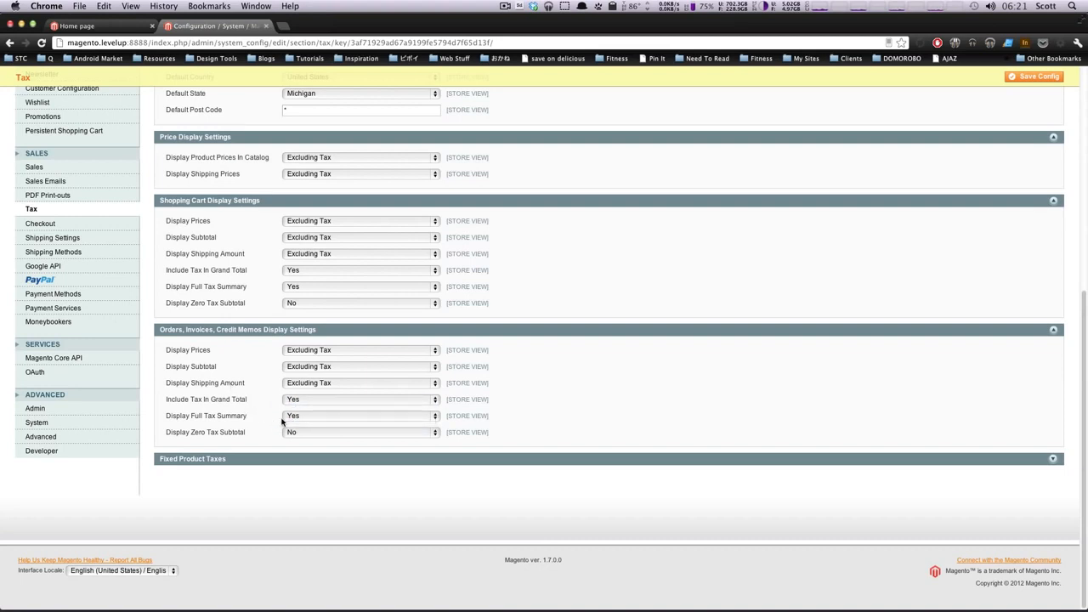
Expand Fixed Product Taxes and set Enable FPT to Yes
{"action": "left_click", "coordinate": [357, 464]}
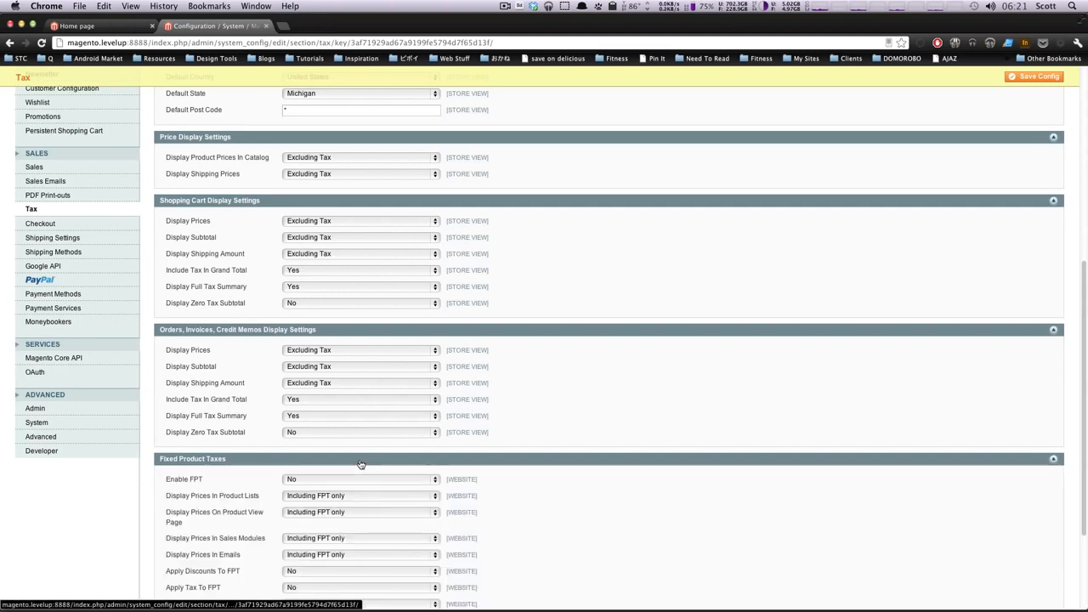
{"action": "scroll", "coordinate": [380, 467], "scroll_direction": "down", "scroll_amount": 3}
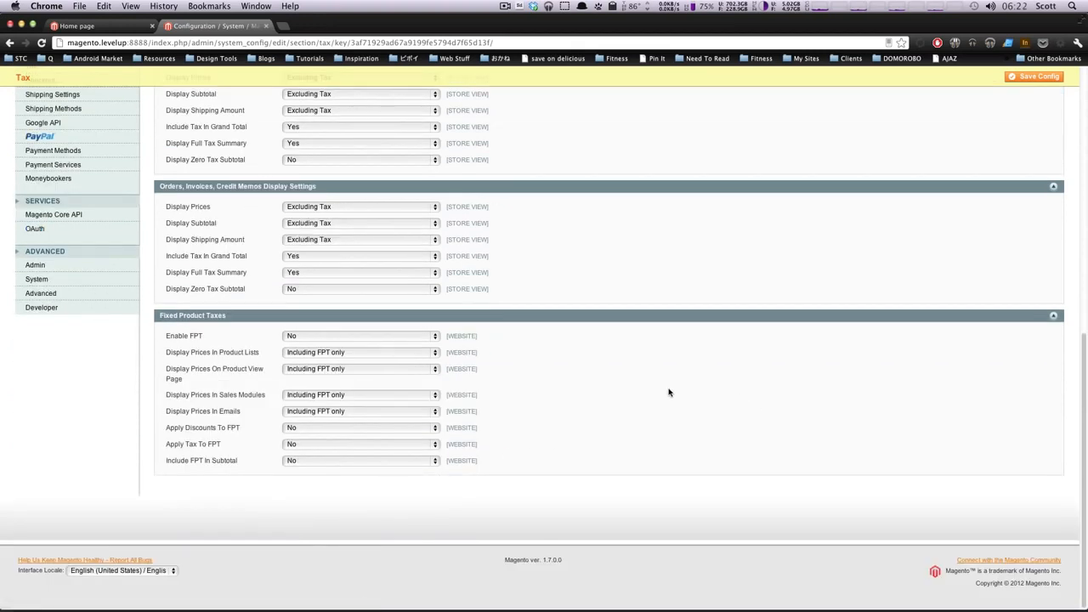
{"action": "left_click", "coordinate": [351, 340]}
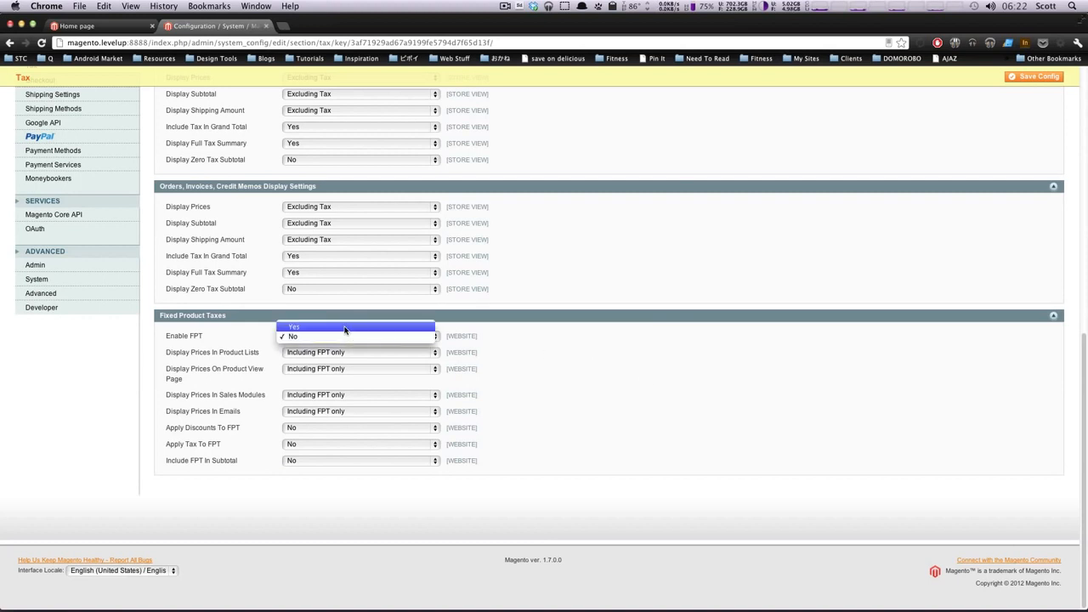
{"action": "left_click", "coordinate": [347, 326]}
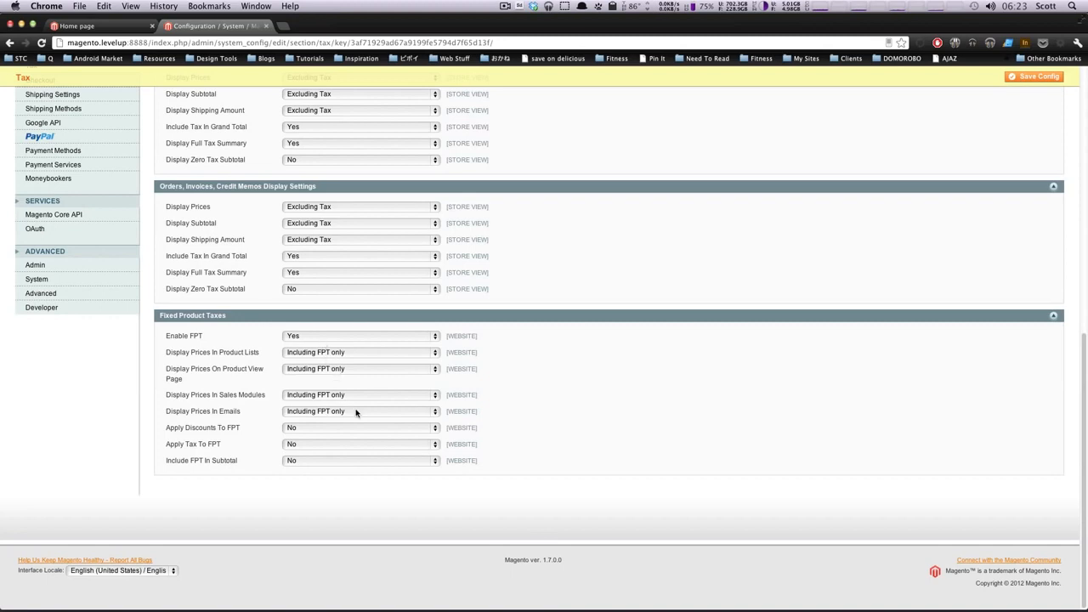
Collapse all the expanded tax configuration sections, from Fixed Product Taxes up to Tax Classes
{"action": "scroll", "coordinate": [355, 412], "scroll_direction": "up", "scroll_amount": 5}
{"action": "scroll", "coordinate": [340, 413], "scroll_direction": "up", "scroll_amount": 5}
{"action": "scroll", "coordinate": [340, 409], "scroll_direction": "down", "scroll_amount": 15}
{"action": "left_click", "coordinate": [637, 315]}
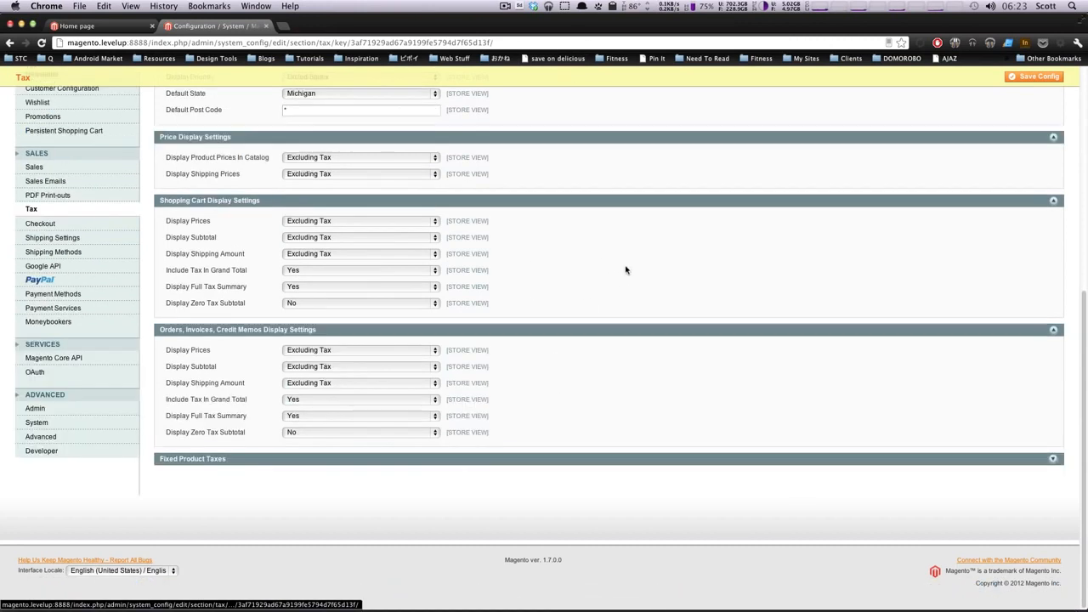
{"action": "left_click", "coordinate": [584, 332]}
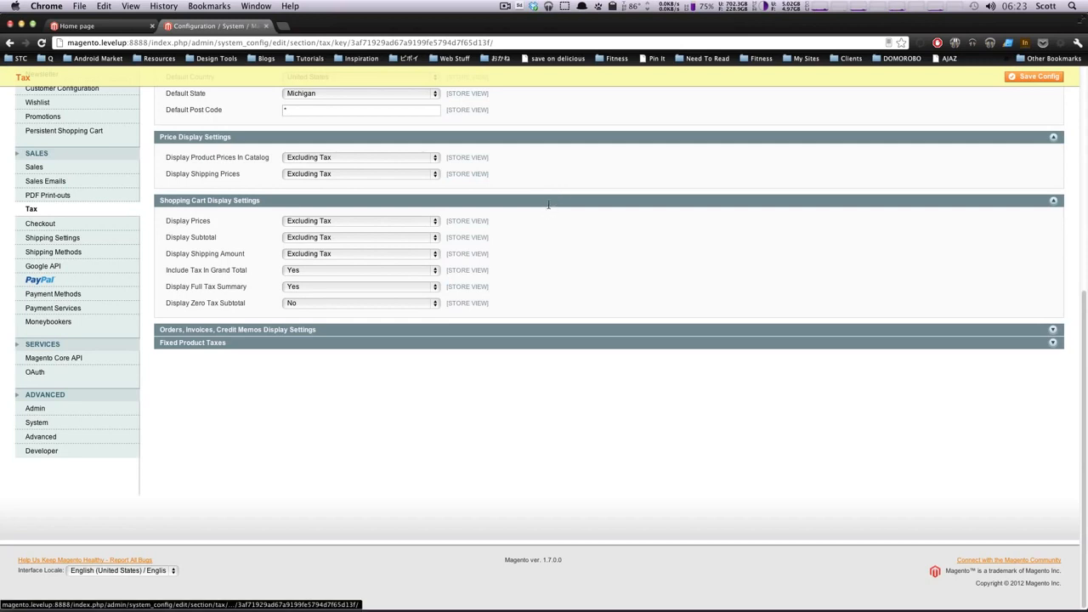
{"action": "left_click", "coordinate": [548, 204]}
{"action": "left_click", "coordinate": [561, 138]}
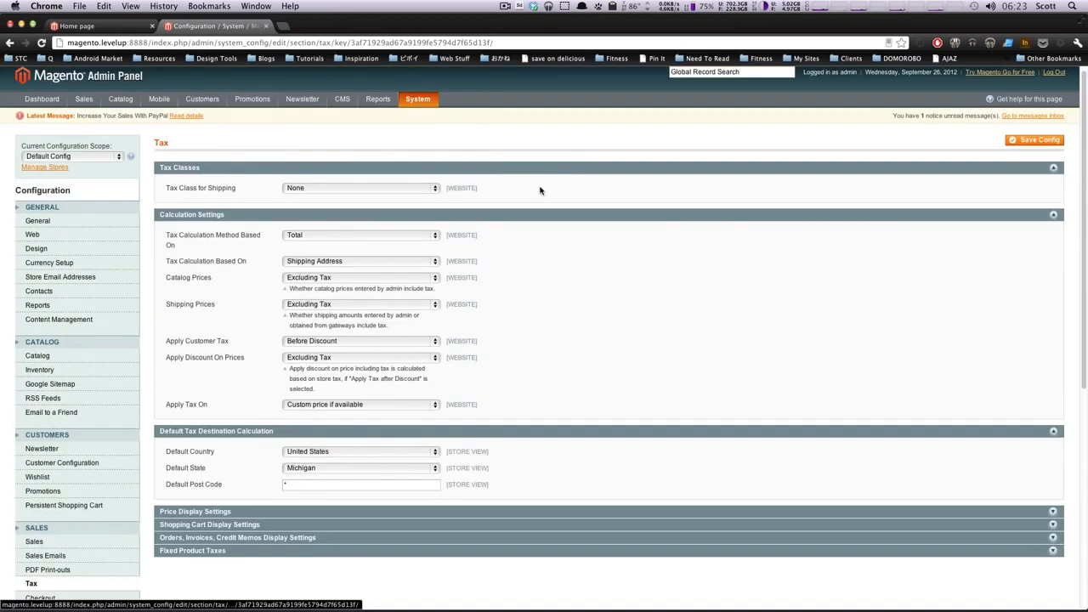
{"action": "left_click", "coordinate": [534, 214]}
{"action": "left_click", "coordinate": [546, 170]}
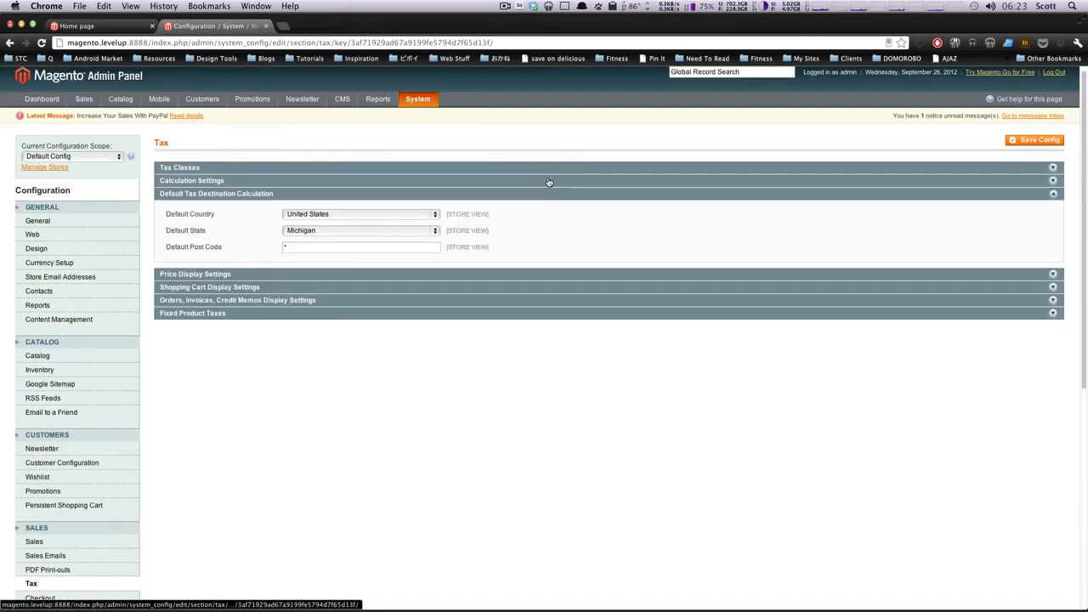
{"action": "left_click", "coordinate": [549, 194]}
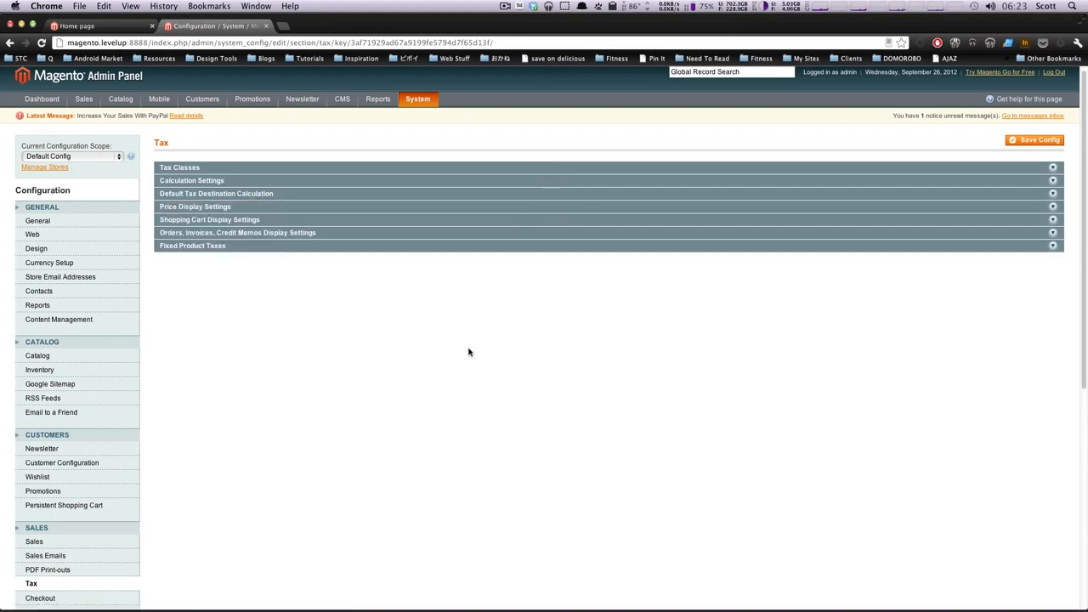
Expand Calculation Settings again and look at the Current Configuration Scope options
{"action": "left_click", "coordinate": [255, 182]}
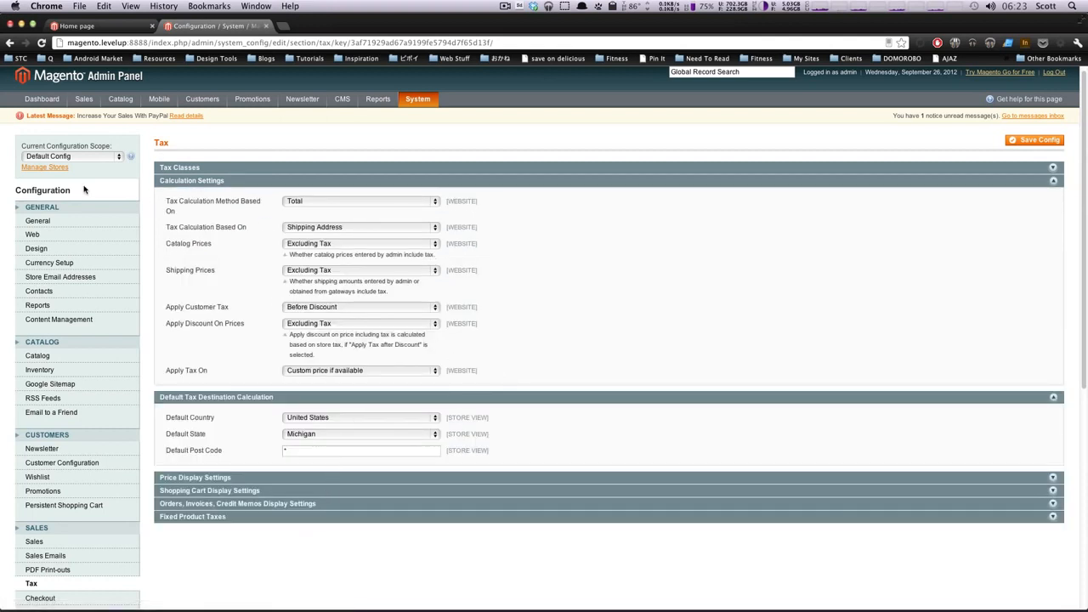
{"action": "left_click", "coordinate": [81, 158]}
{"action": "left_click", "coordinate": [73, 167]}
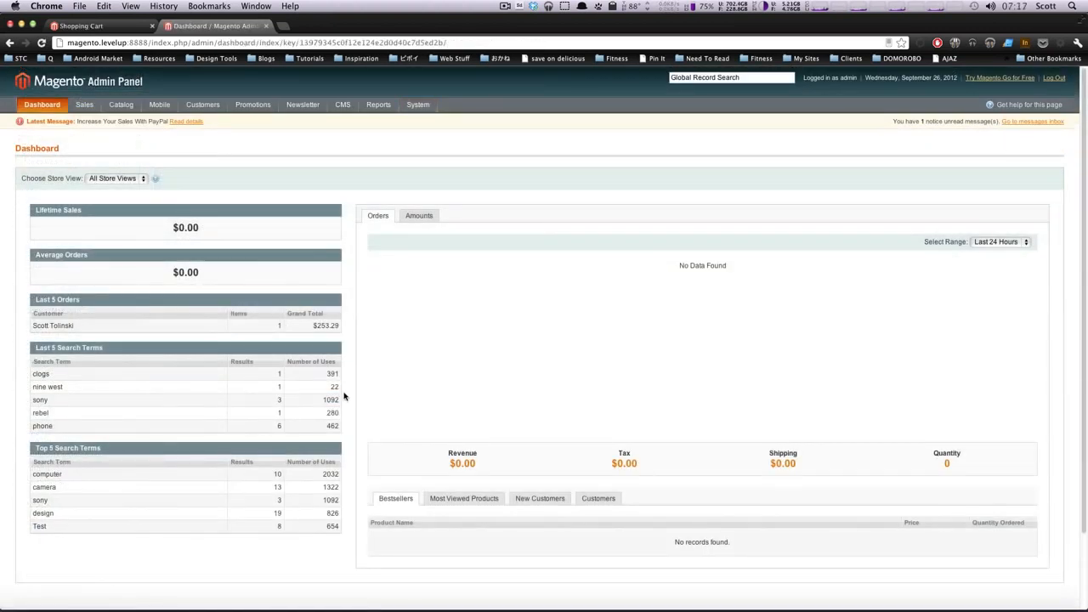
Add and save a tax rate with identifier MI for Michigan, United States, with Zip/Post is Range No, post code * and a rate of 6 percent
{"action": "mouse_move", "coordinate": [84, 104]}
{"action": "mouse_move", "coordinate": [88, 236]}
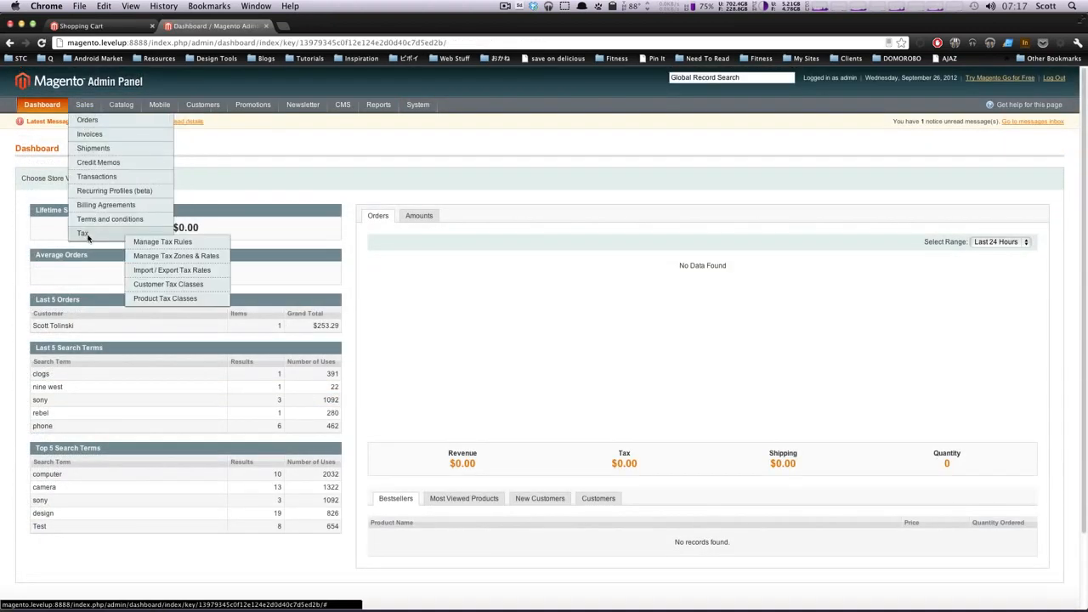
{"action": "left_click", "coordinate": [193, 258]}
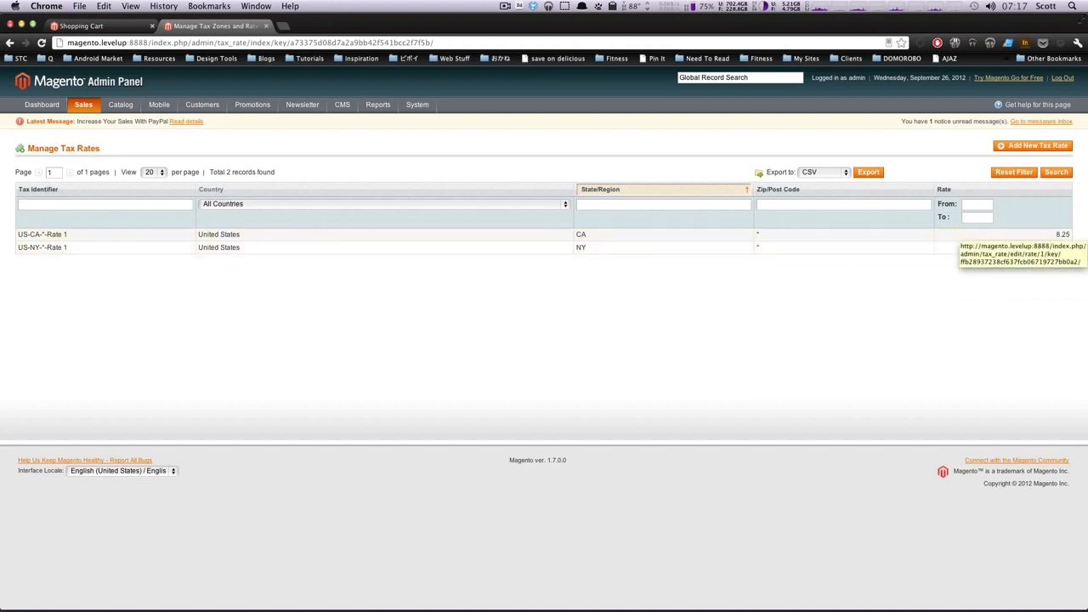
{"action": "left_click", "coordinate": [1013, 148]}
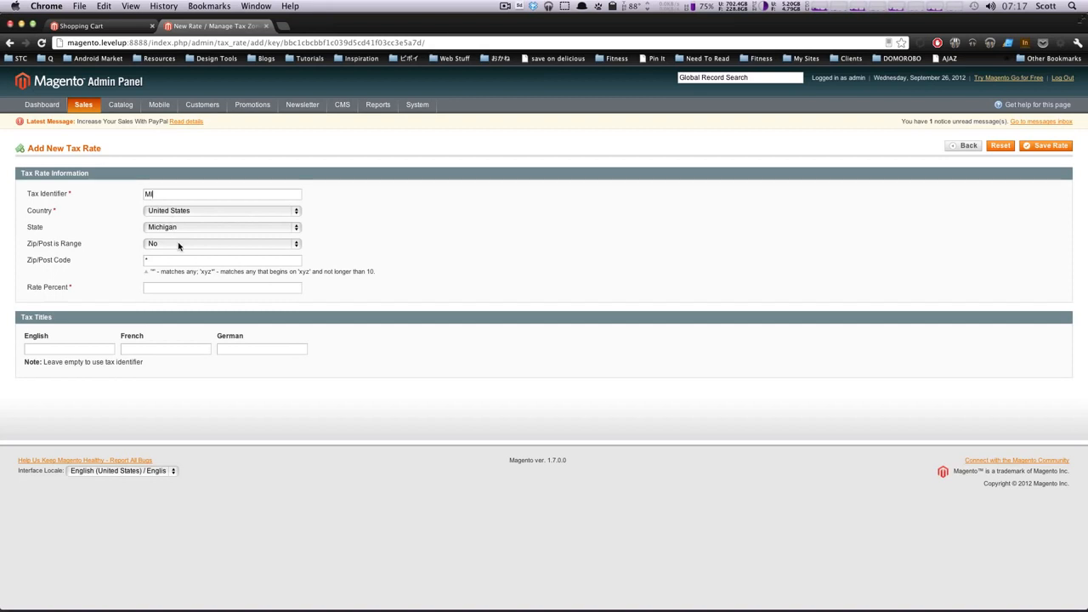
{"action": "left_click", "coordinate": [178, 246]}
{"action": "left_click", "coordinate": [176, 247]}
{"action": "left_click", "coordinate": [1054, 146]}
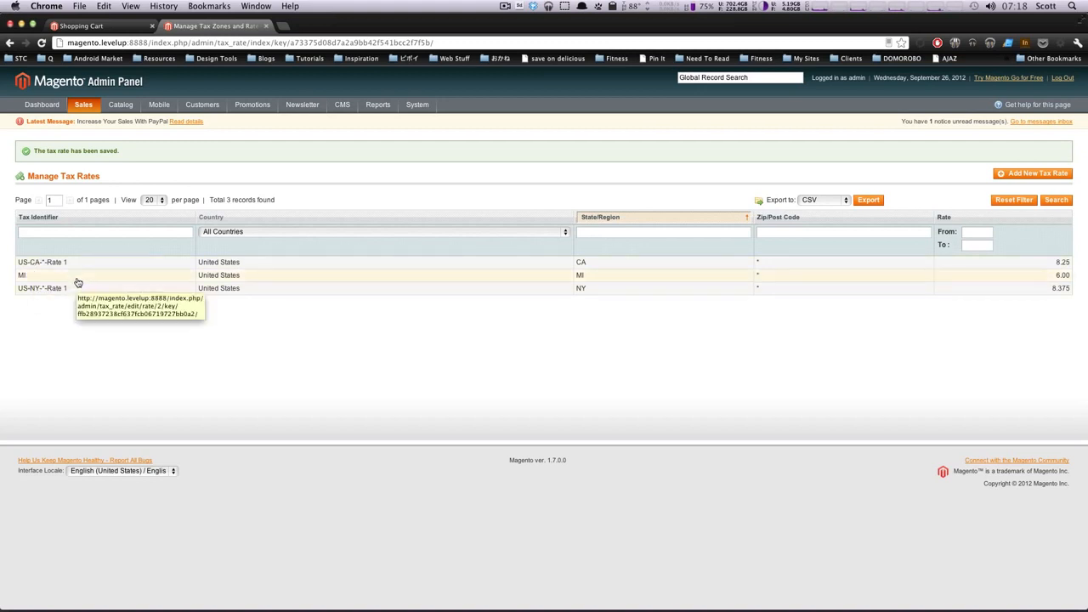
Open the tax rule Retail Customer-default-Rate 1, select MI as its only tax rate and save the rule
{"action": "mouse_move", "coordinate": [85, 108]}
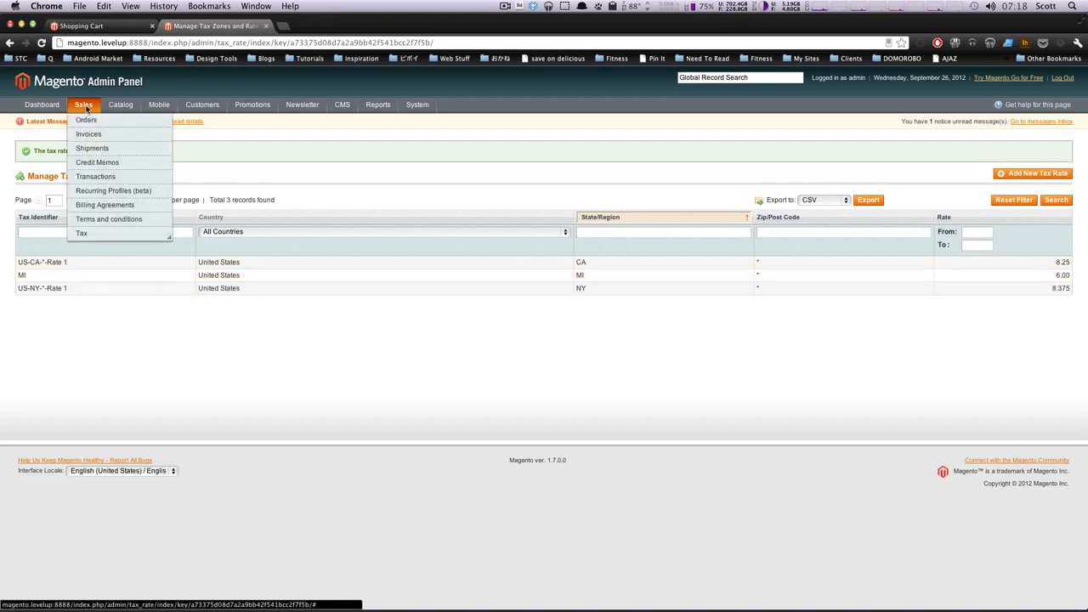
{"action": "mouse_move", "coordinate": [98, 235]}
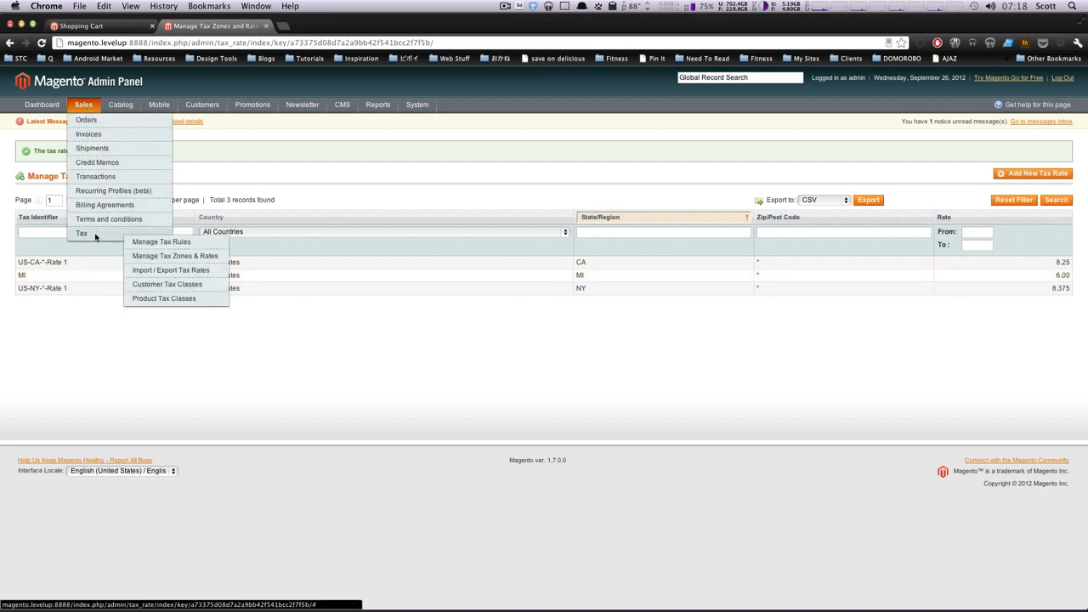
{"action": "left_click", "coordinate": [188, 245]}
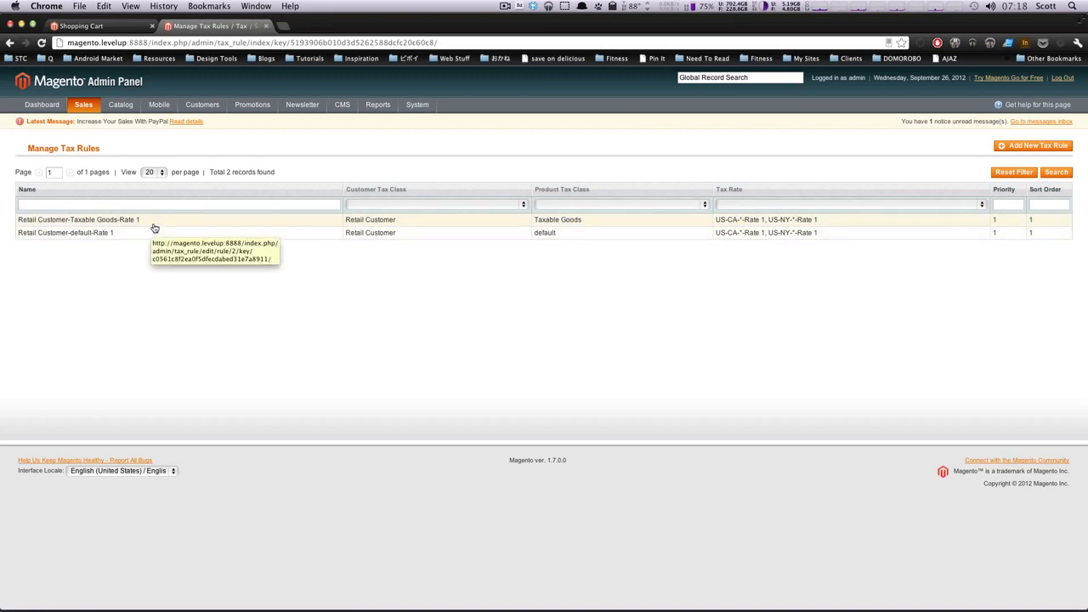
{"action": "left_click", "coordinate": [158, 236]}
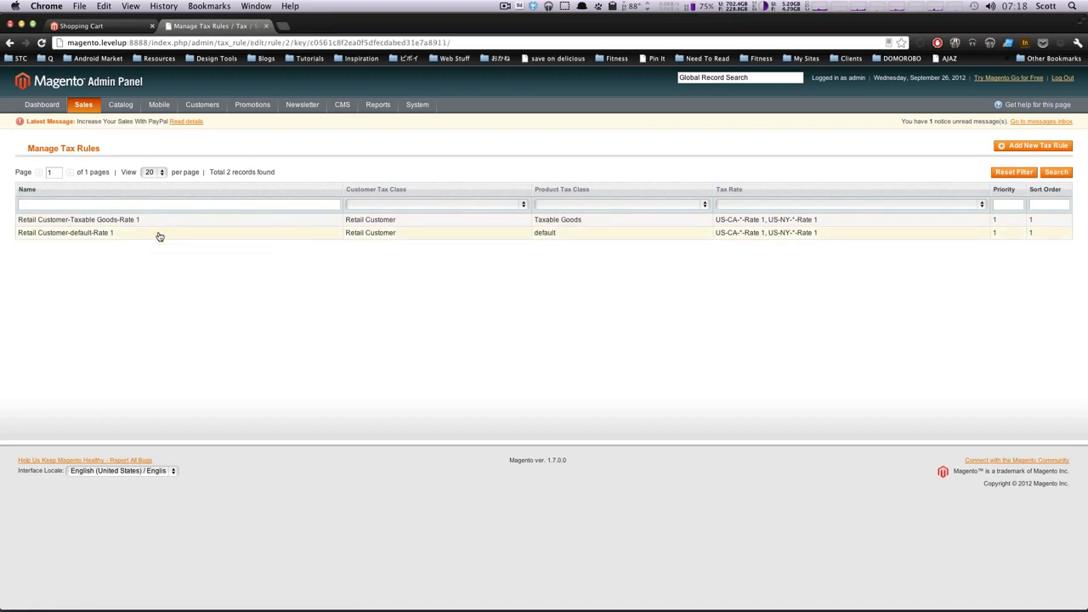
{"action": "left_click", "coordinate": [155, 409]}
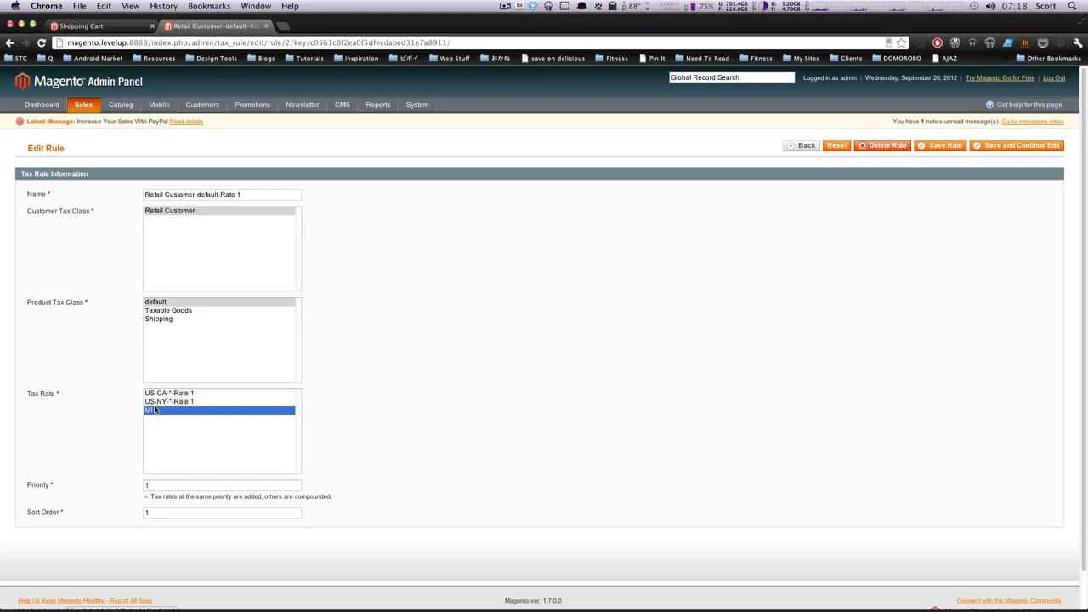
{"action": "left_click", "coordinate": [942, 145]}
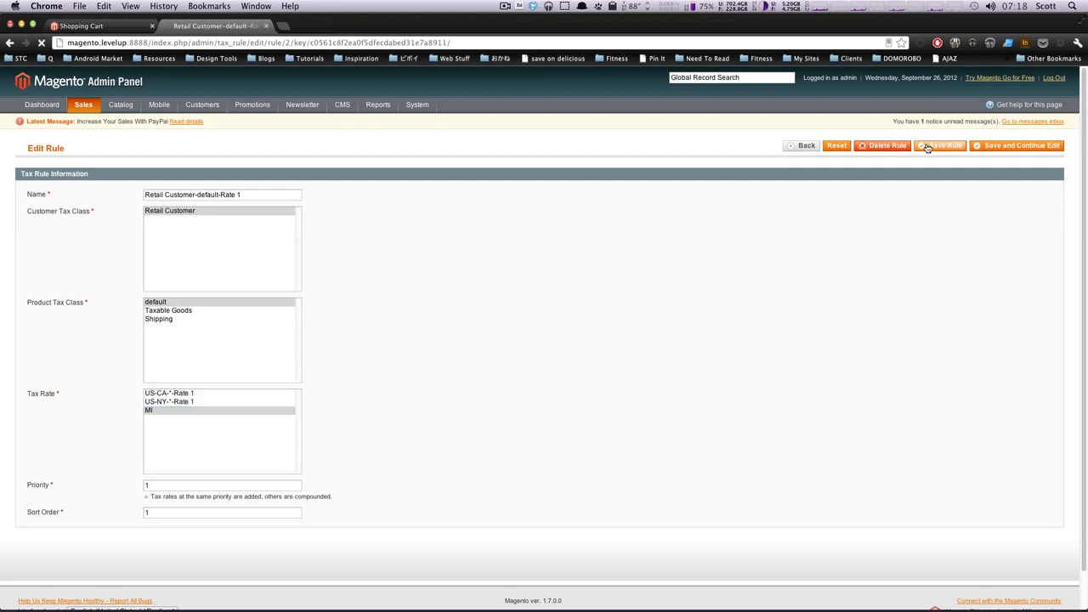
Open the tax rule Retail Customer-Taxable Goods-Rate 1, select MI as its only tax rate and save the rule
{"action": "left_click", "coordinate": [181, 253]}
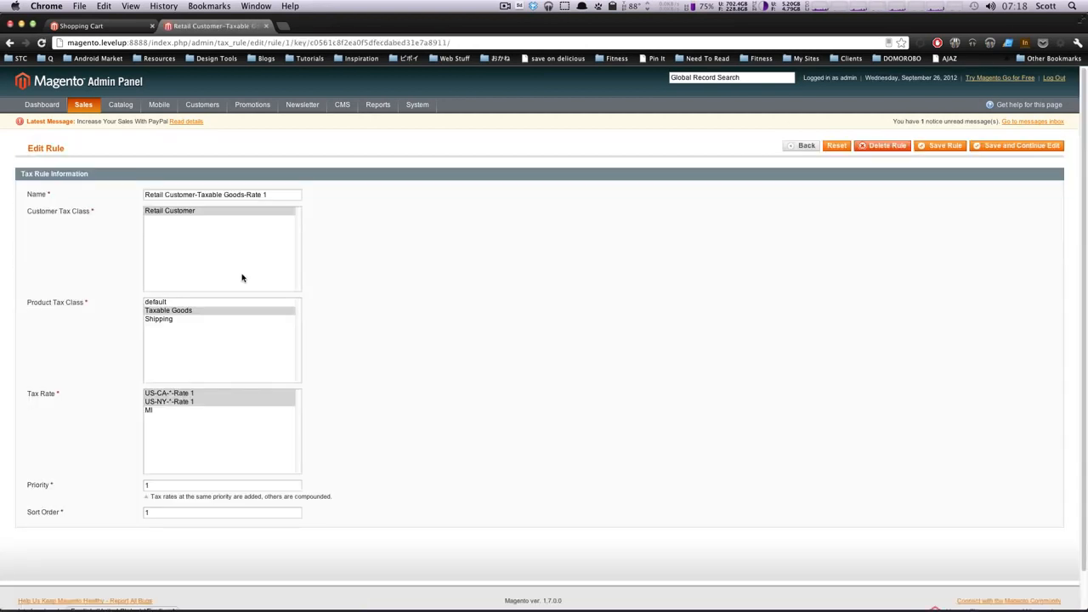
{"action": "left_click", "coordinate": [153, 411]}
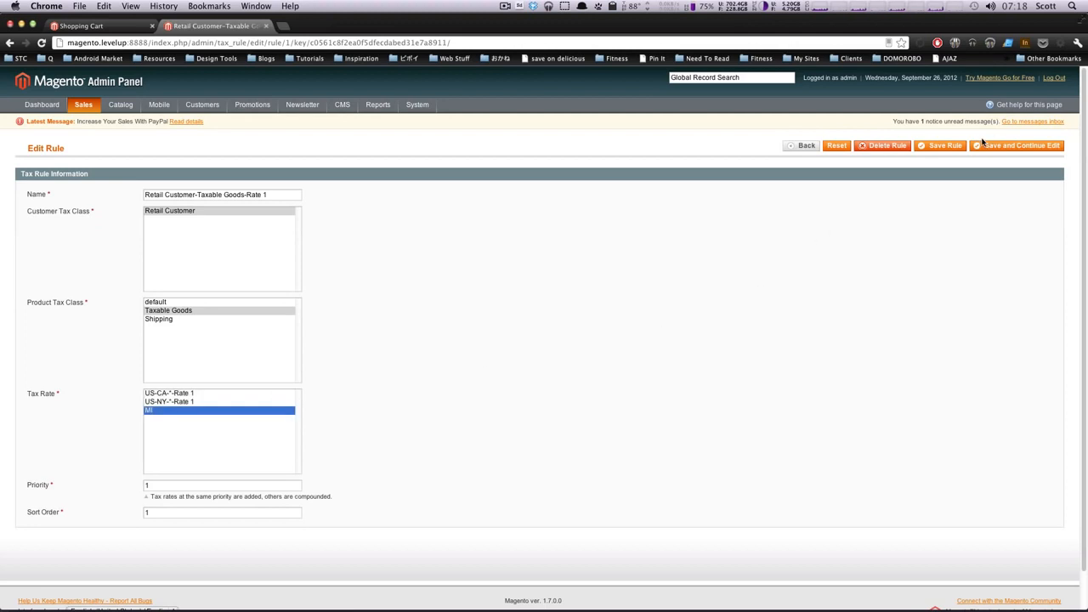
{"action": "left_click", "coordinate": [943, 146]}
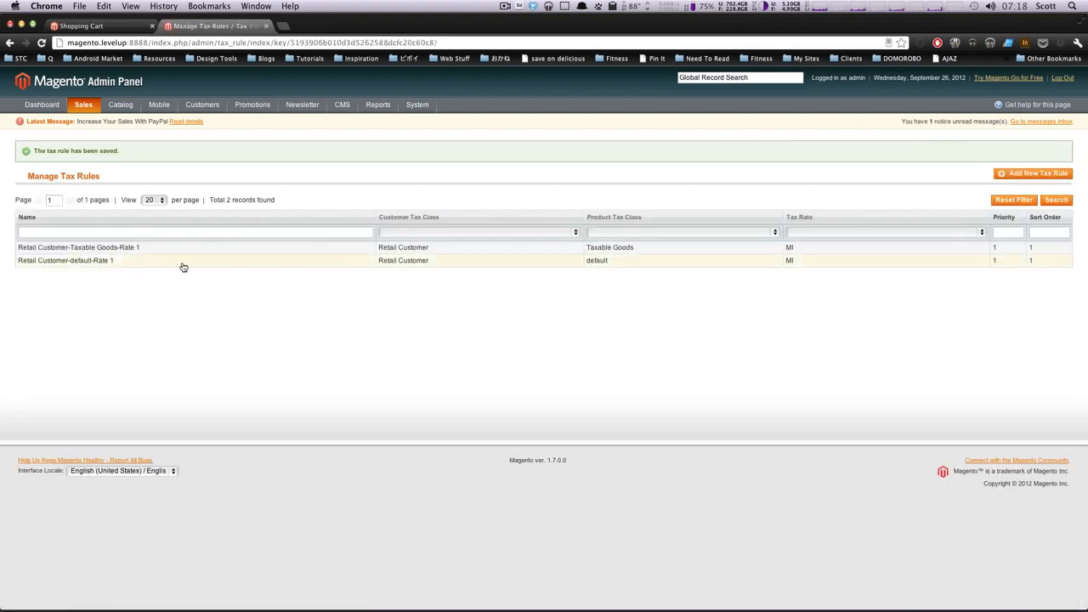
Open the catalog product Test Album Name for editing, check its Prices settings and return to its General settings
{"action": "mouse_move", "coordinate": [102, 103]}
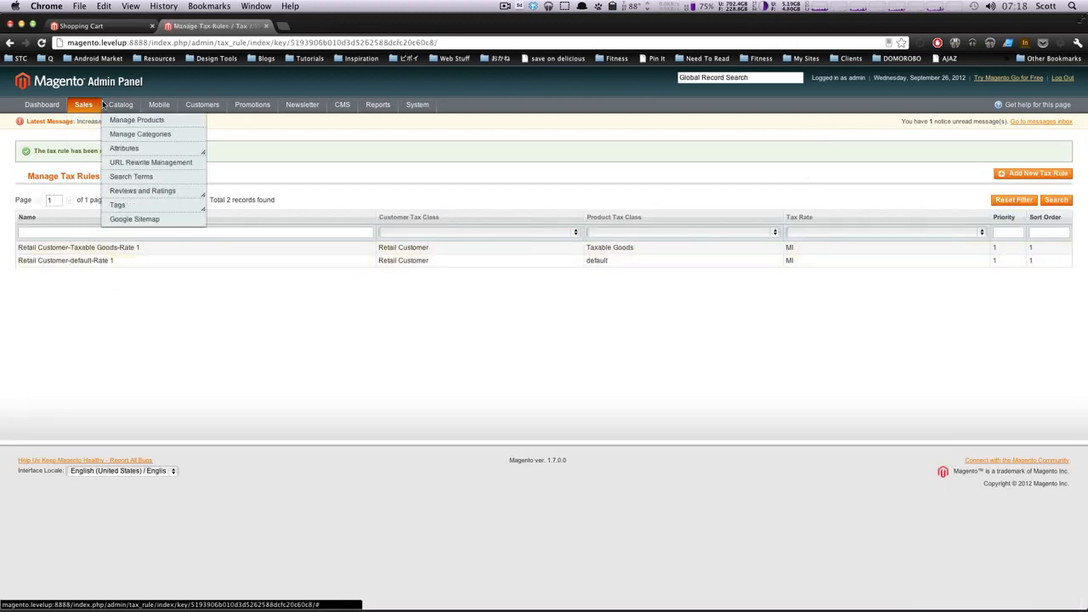
{"action": "left_click", "coordinate": [111, 124]}
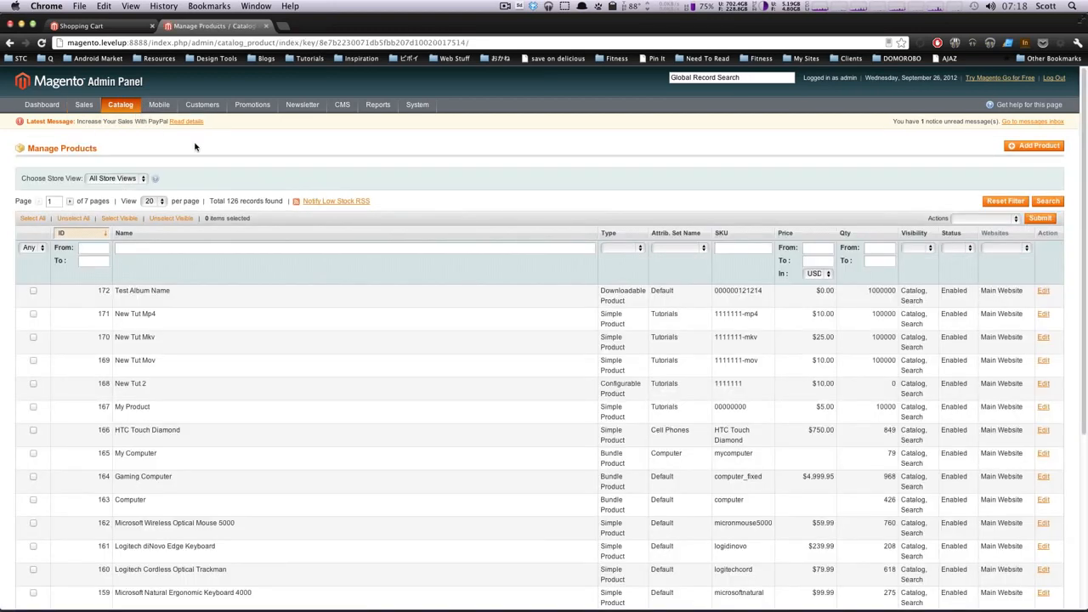
{"action": "left_click", "coordinate": [1044, 294]}
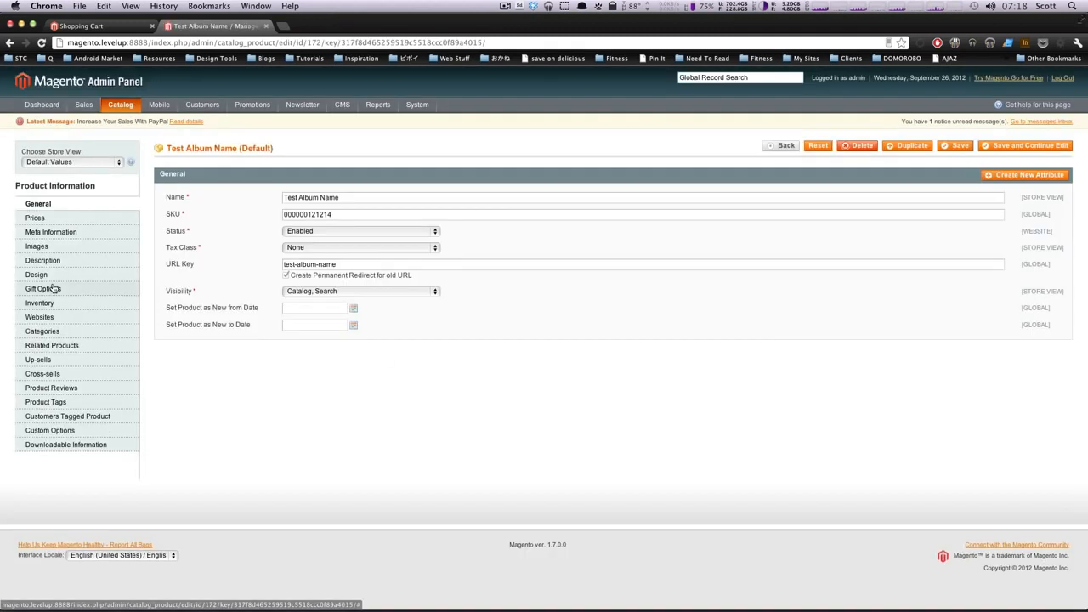
{"action": "left_click", "coordinate": [83, 224]}
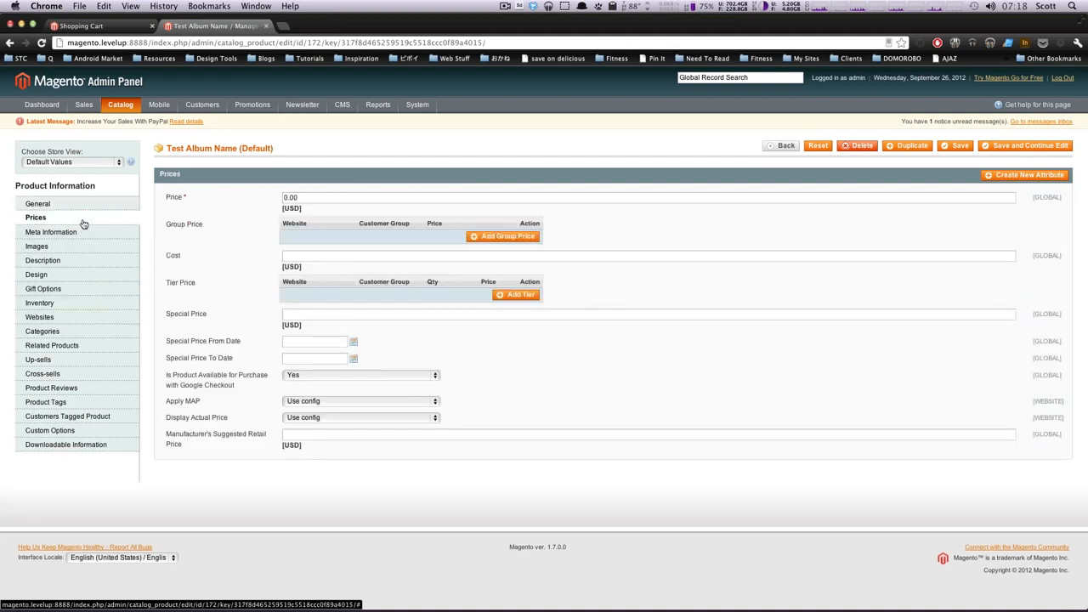
{"action": "left_click", "coordinate": [79, 213]}
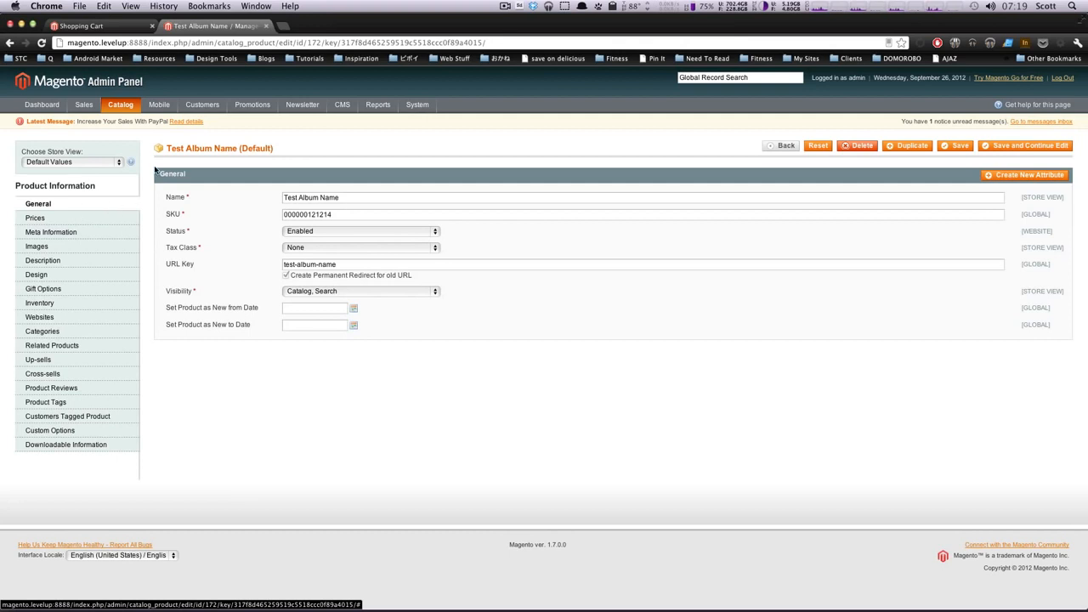
Set the Test Album Name product's tax class to Taxable Goods and save the product
{"action": "left_click_drag", "start_coordinate": [186, 149], "coordinate": [273, 150]}
{"action": "left_click_drag", "start_coordinate": [232, 247], "coordinate": [170, 197]}
{"action": "left_click", "coordinate": [292, 248]}
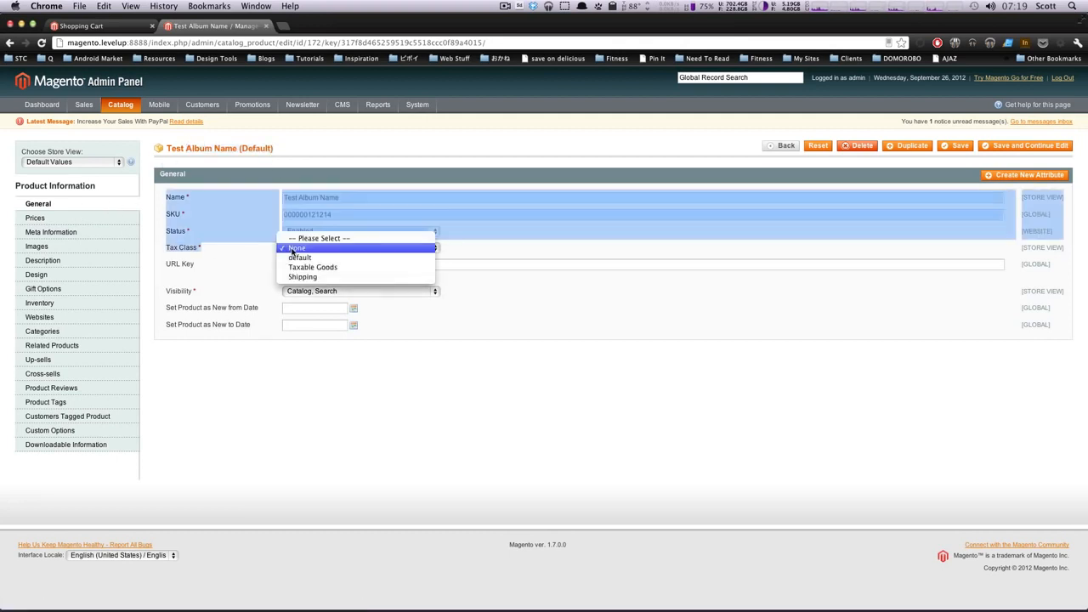
{"action": "left_click", "coordinate": [351, 269]}
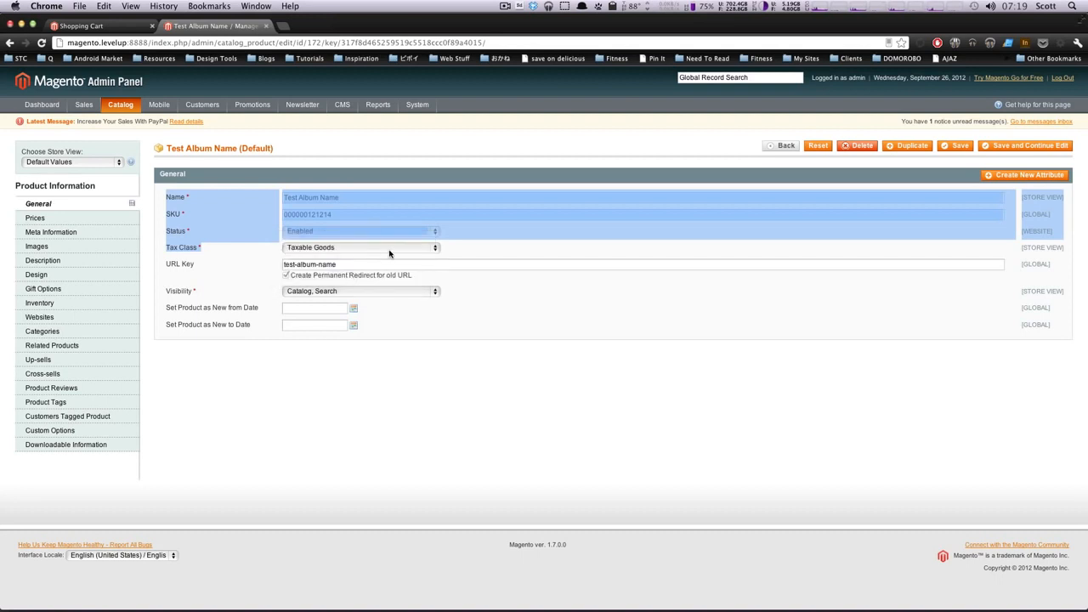
{"action": "left_click", "coordinate": [963, 143]}
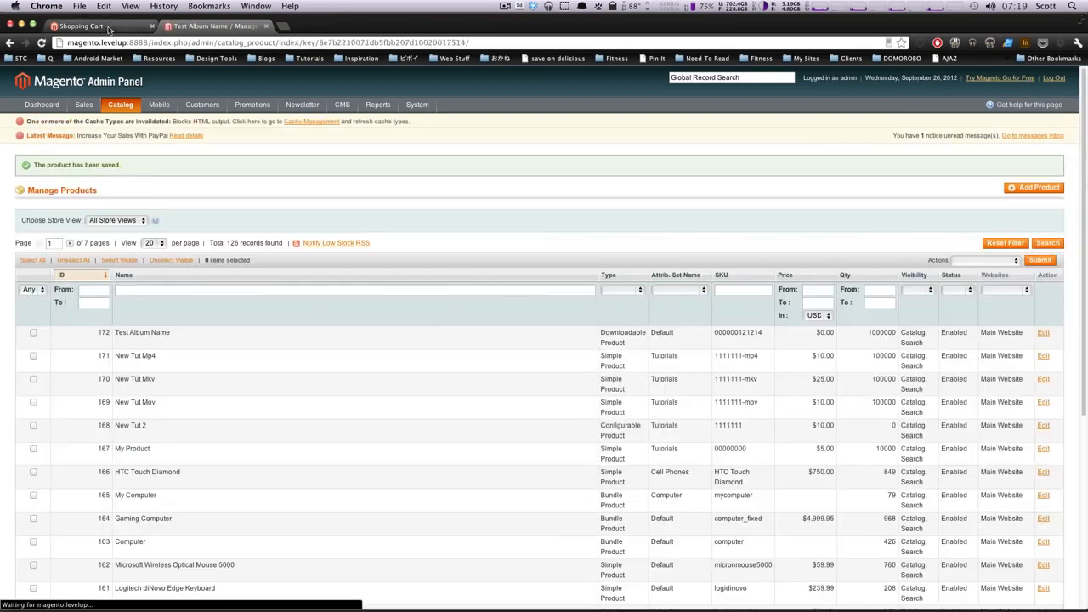
Open the catalog product HTC Touch Diamond for editing, check its tax class and save the product
{"action": "left_click", "coordinate": [110, 27]}
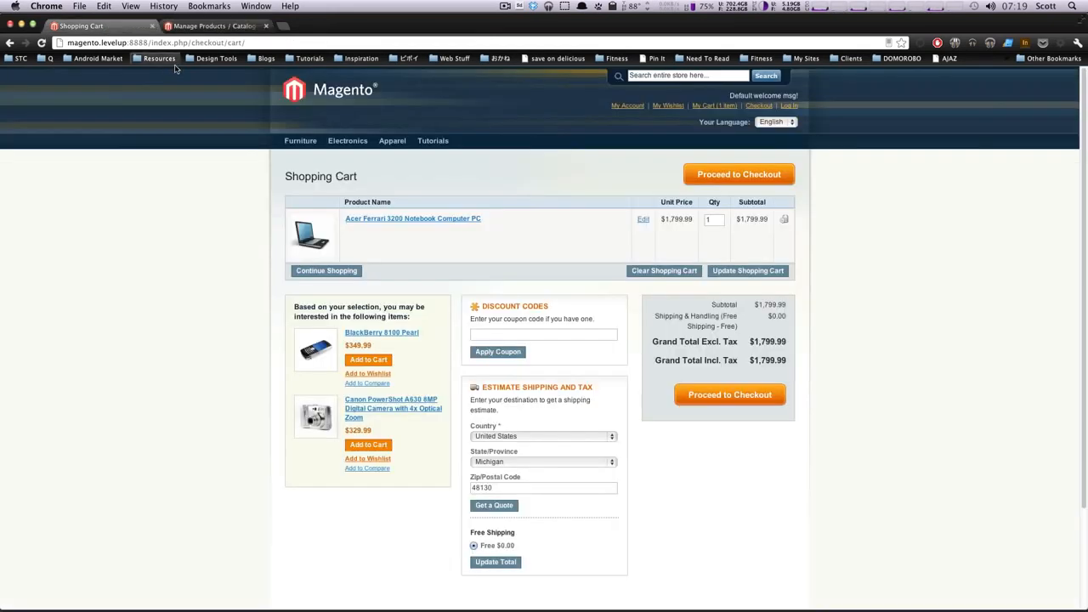
{"action": "left_click", "coordinate": [200, 27]}
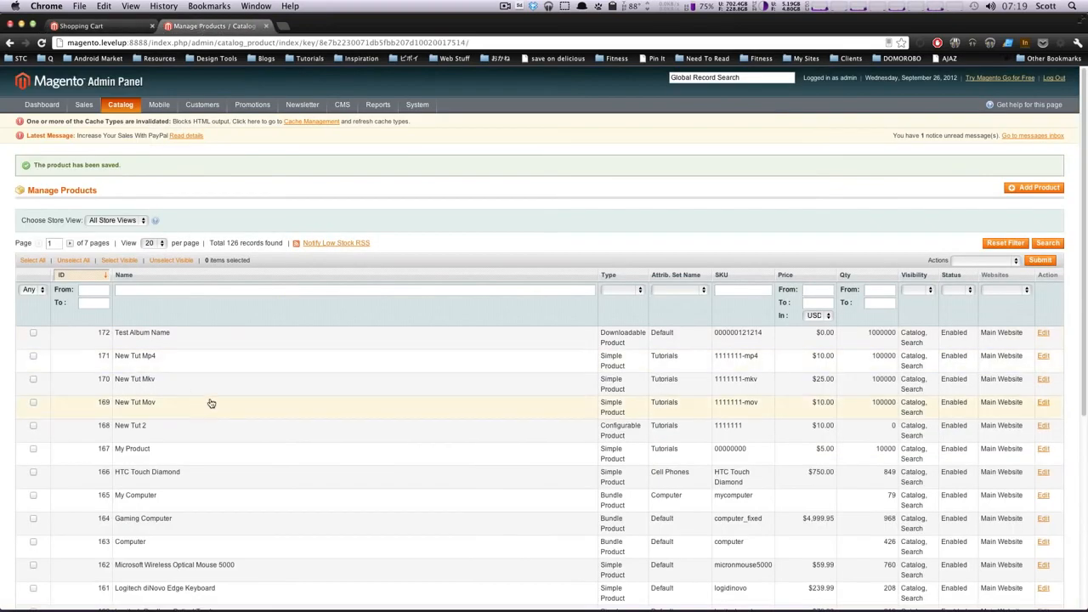
{"action": "scroll", "coordinate": [463, 430], "scroll_direction": "down", "scroll_amount": 5}
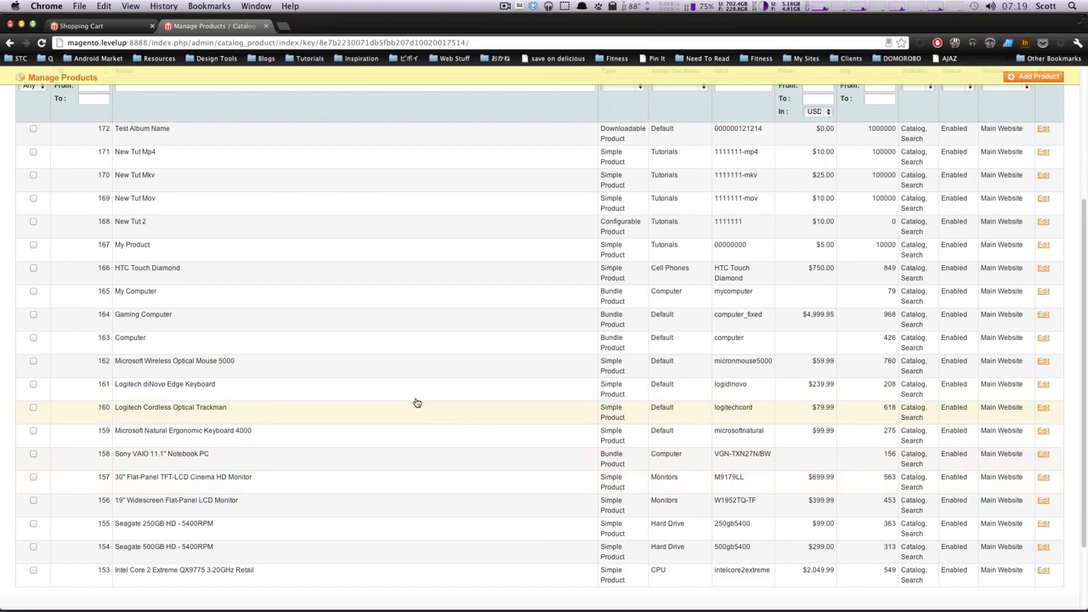
{"action": "scroll", "coordinate": [416, 405], "scroll_direction": "up", "scroll_amount": 4}
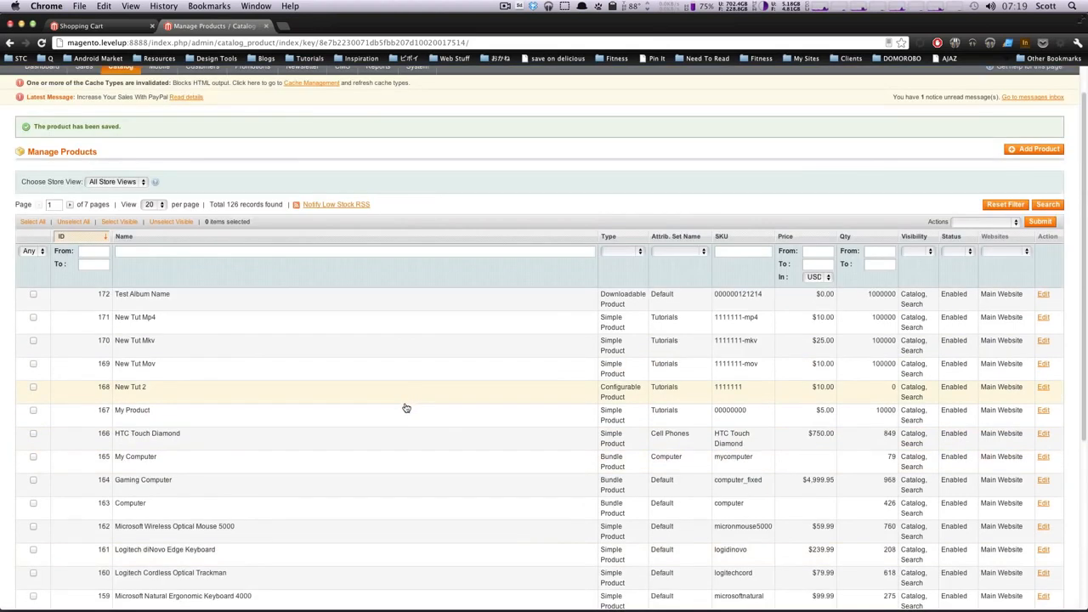
{"action": "left_click", "coordinate": [1044, 436]}
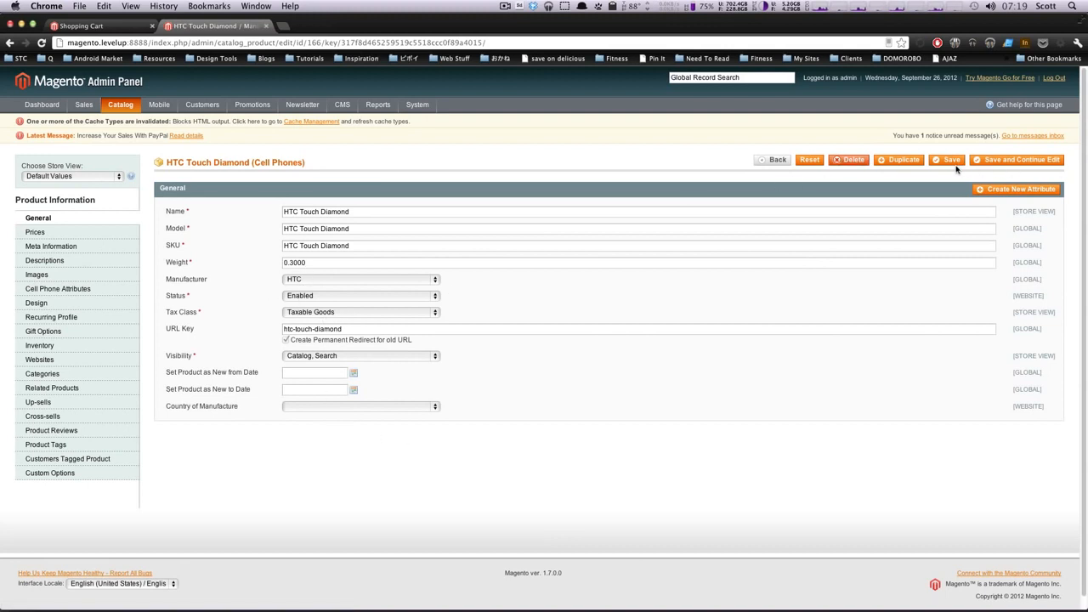
{"action": "left_click", "coordinate": [951, 161]}
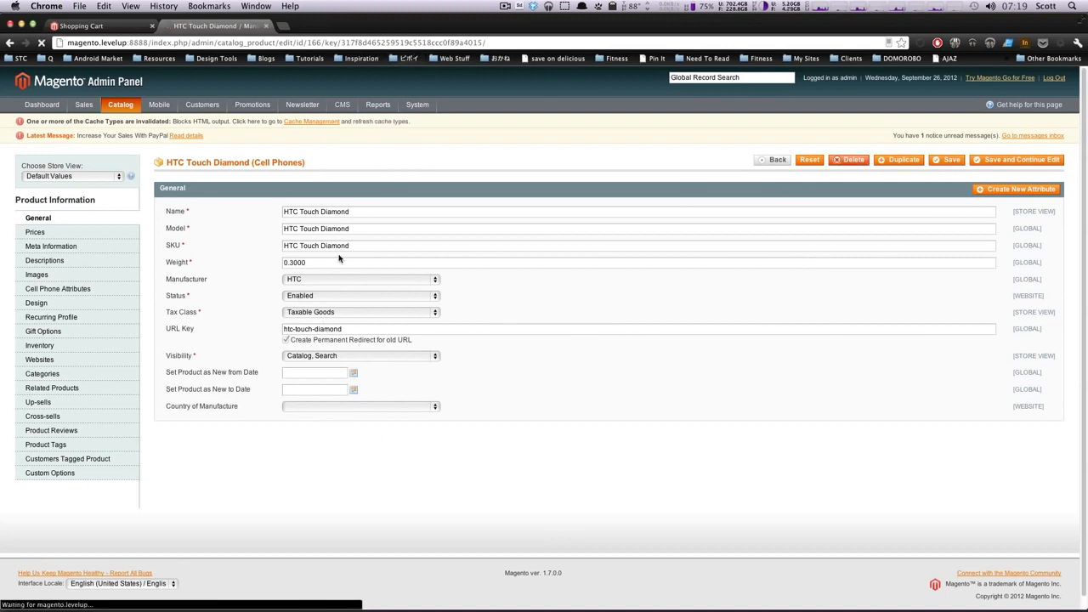
Open the tax rate import and export page and export the tax rates as tax_rates.csv
{"action": "mouse_move", "coordinate": [120, 105]}
{"action": "mouse_move", "coordinate": [116, 192]}
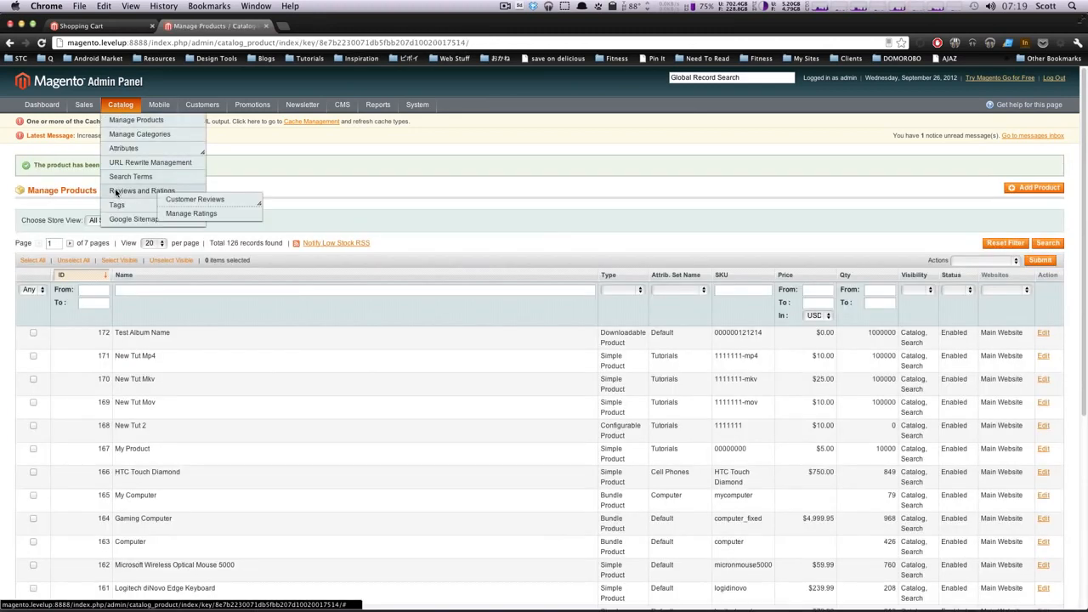
{"action": "mouse_move", "coordinate": [84, 104]}
{"action": "mouse_move", "coordinate": [101, 238]}
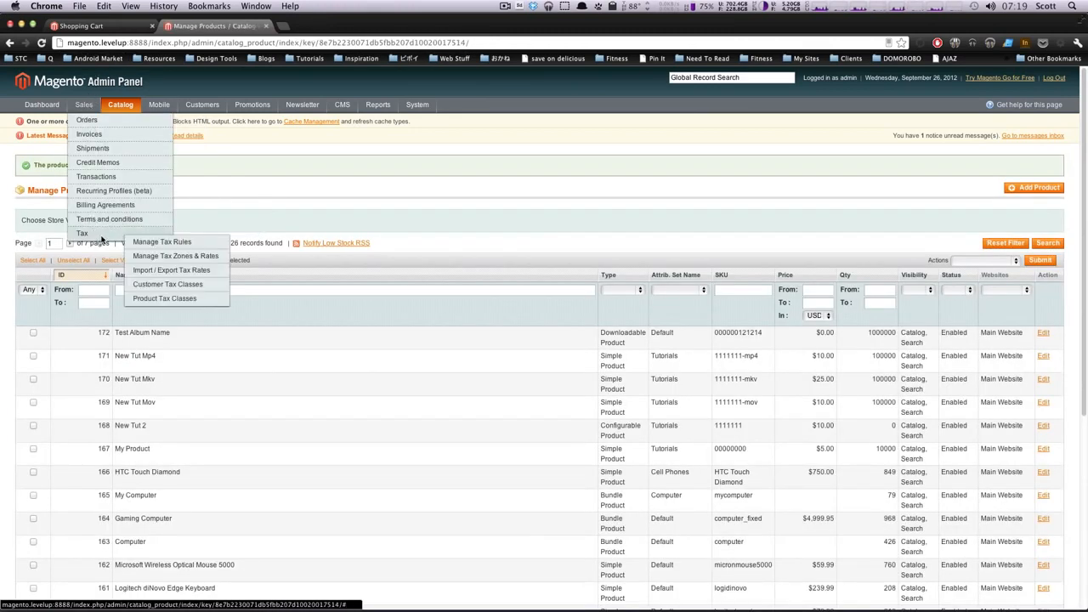
{"action": "left_click", "coordinate": [193, 273]}
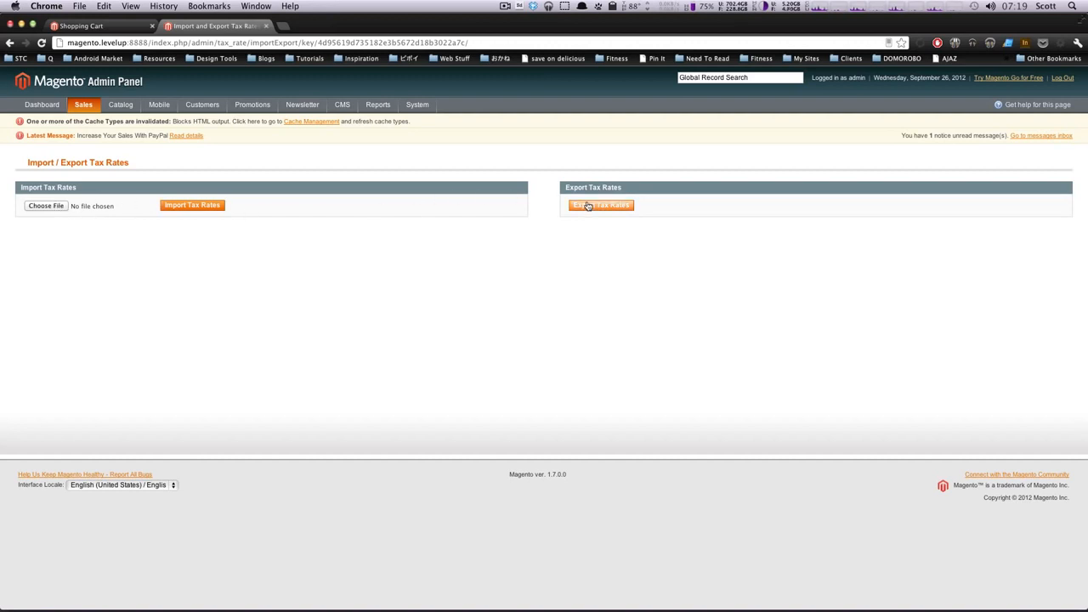
{"action": "left_click", "coordinate": [618, 206]}
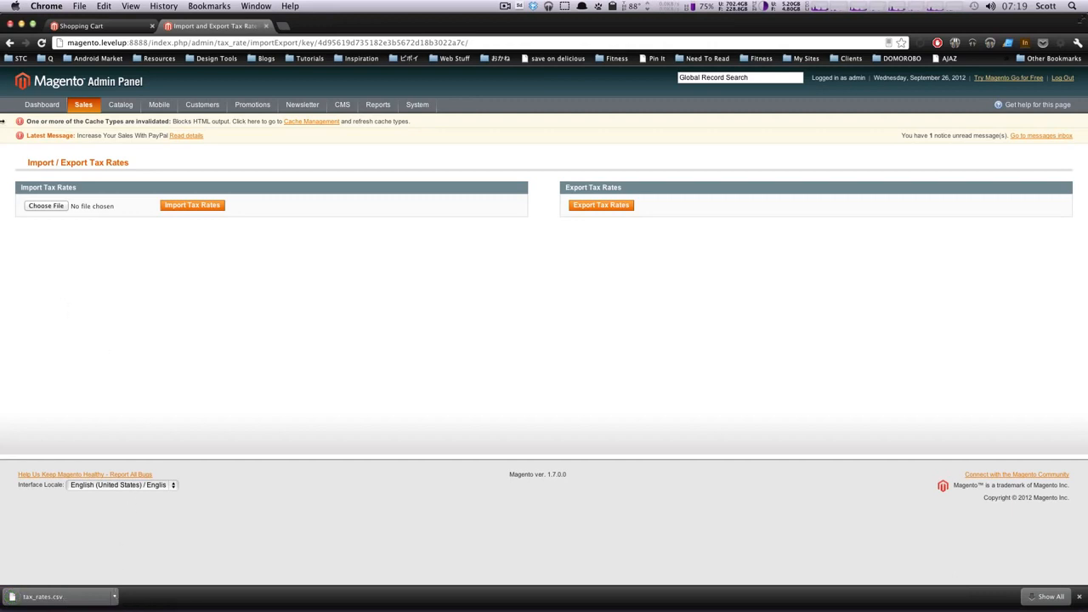
Open the list of customer tax classes and review it
{"action": "left_click", "coordinate": [136, 26]}
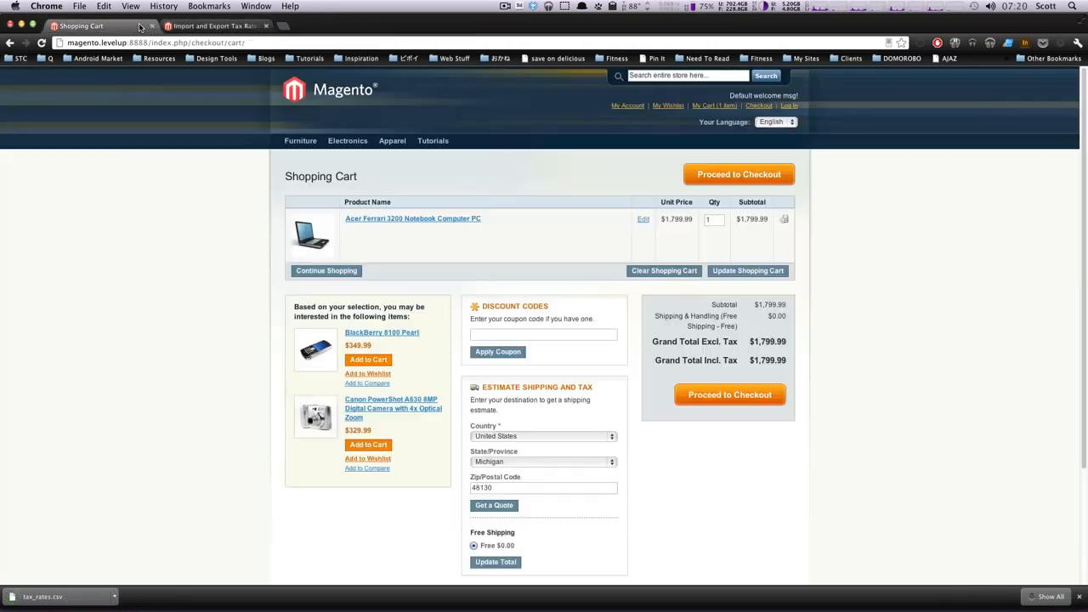
{"action": "left_click", "coordinate": [183, 25]}
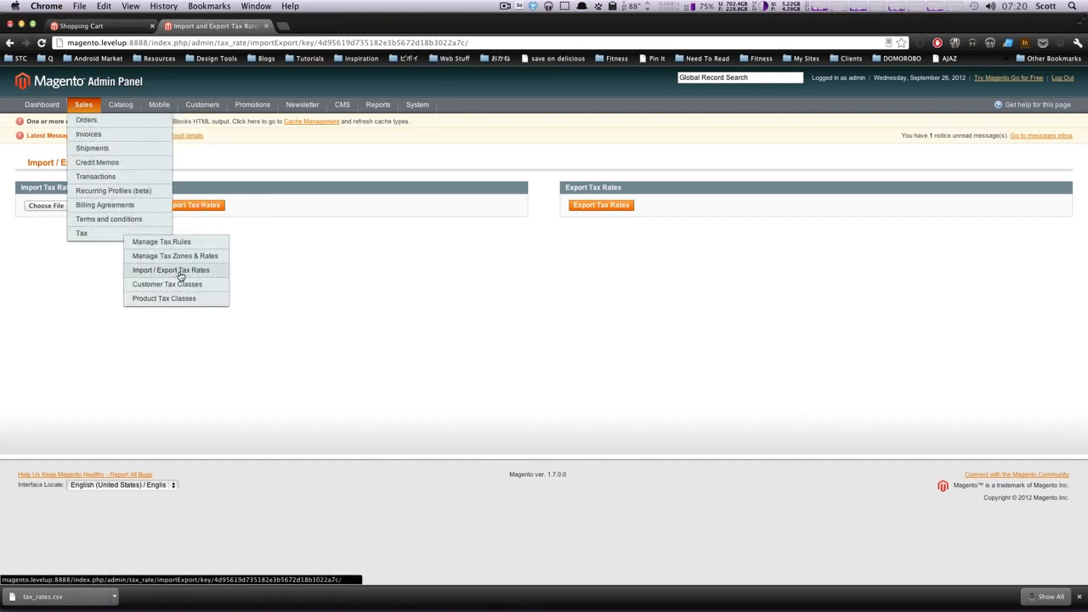
{"action": "left_click", "coordinate": [179, 286]}
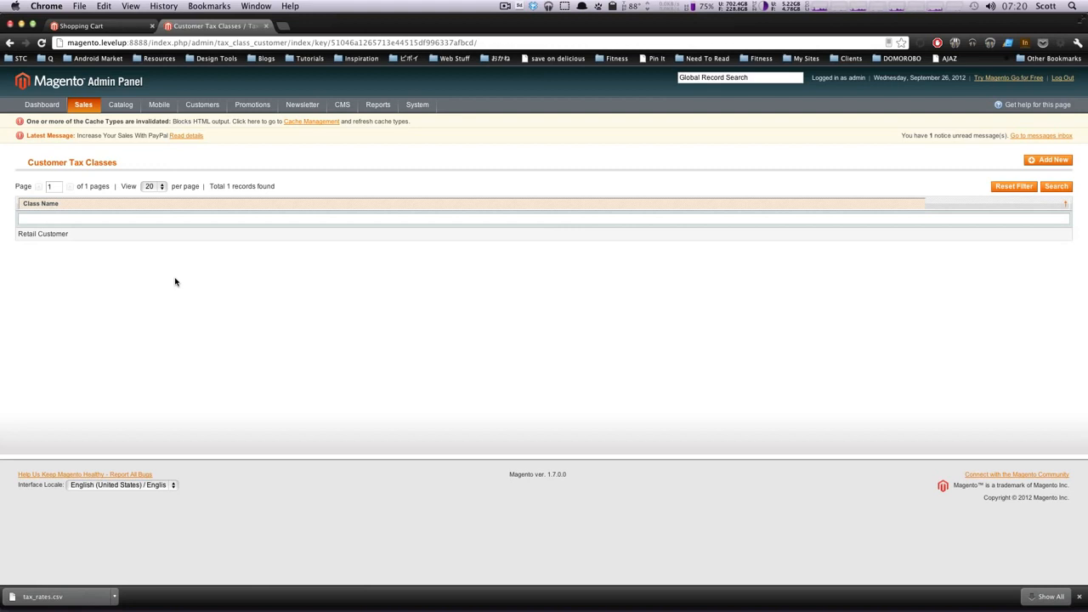
Open the list of product tax classes and inspect the Shipping class's name
{"action": "mouse_move", "coordinate": [83, 105]}
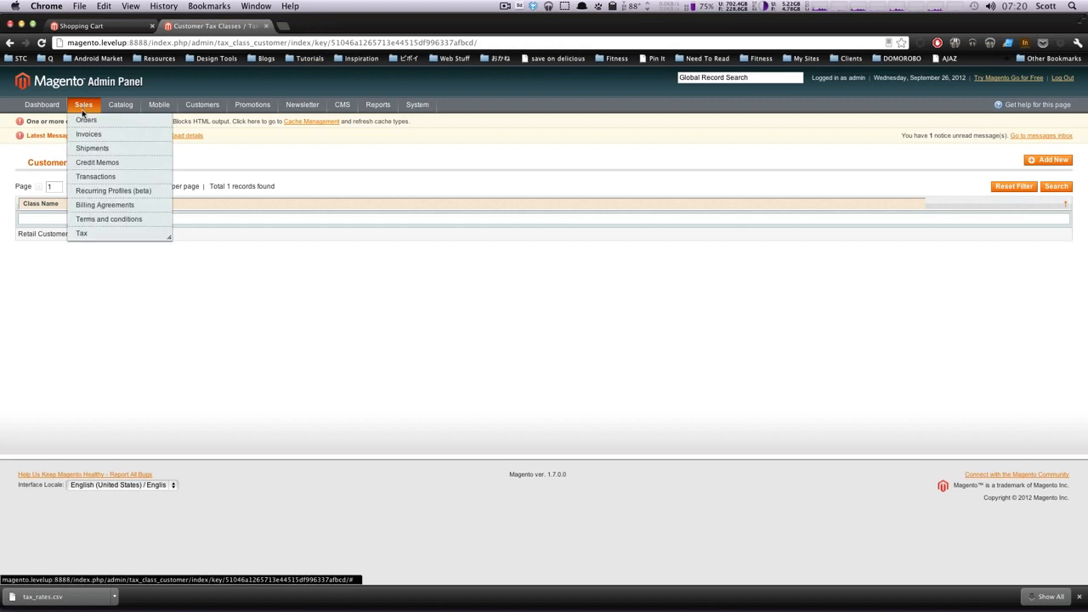
{"action": "mouse_move", "coordinate": [94, 233]}
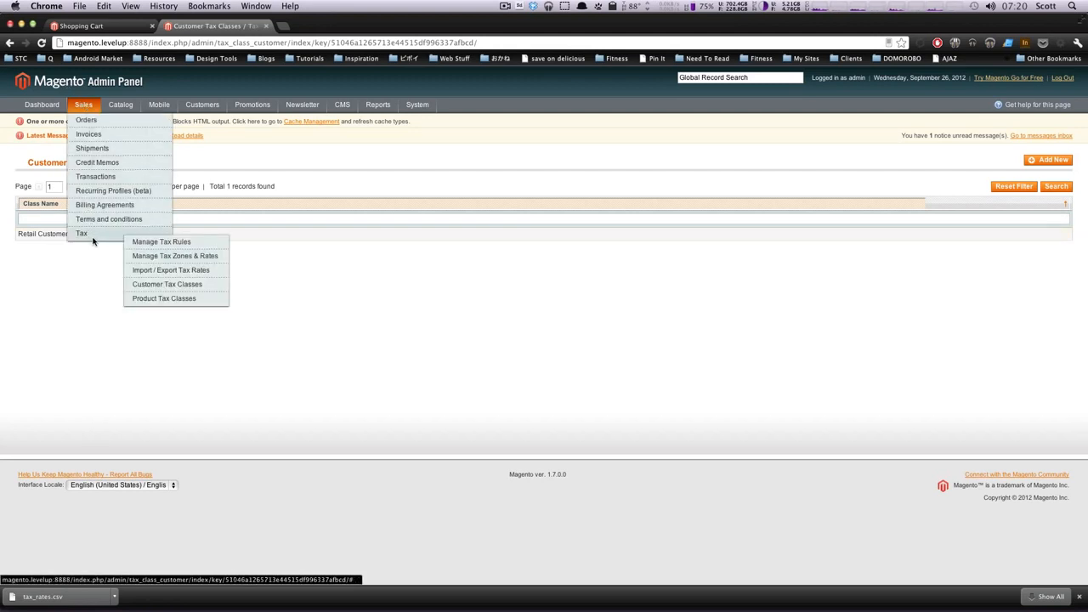
{"action": "left_click", "coordinate": [177, 298]}
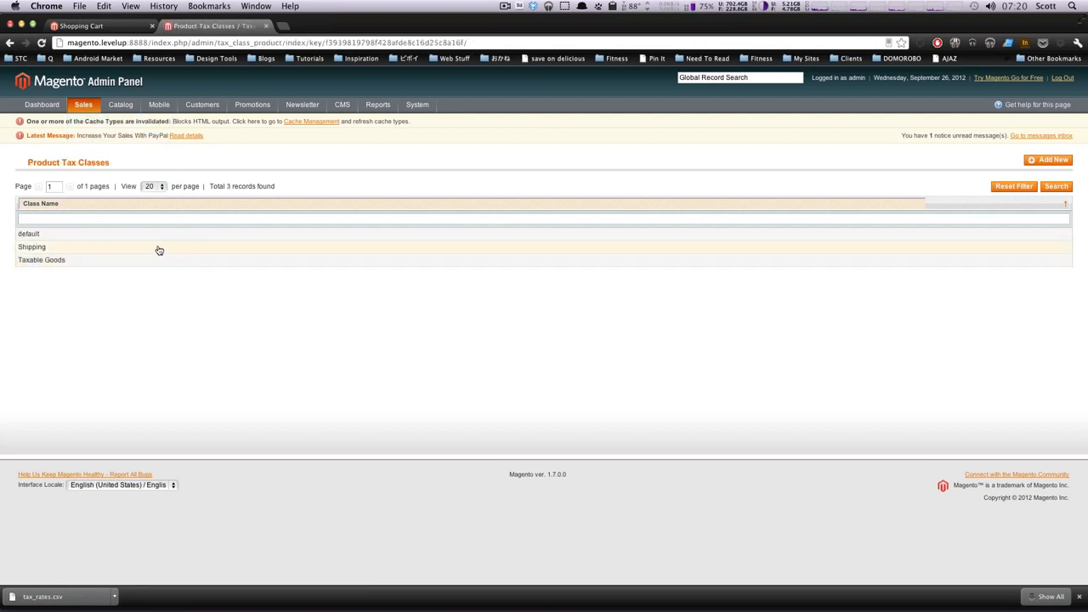
{"action": "left_click", "coordinate": [90, 249]}
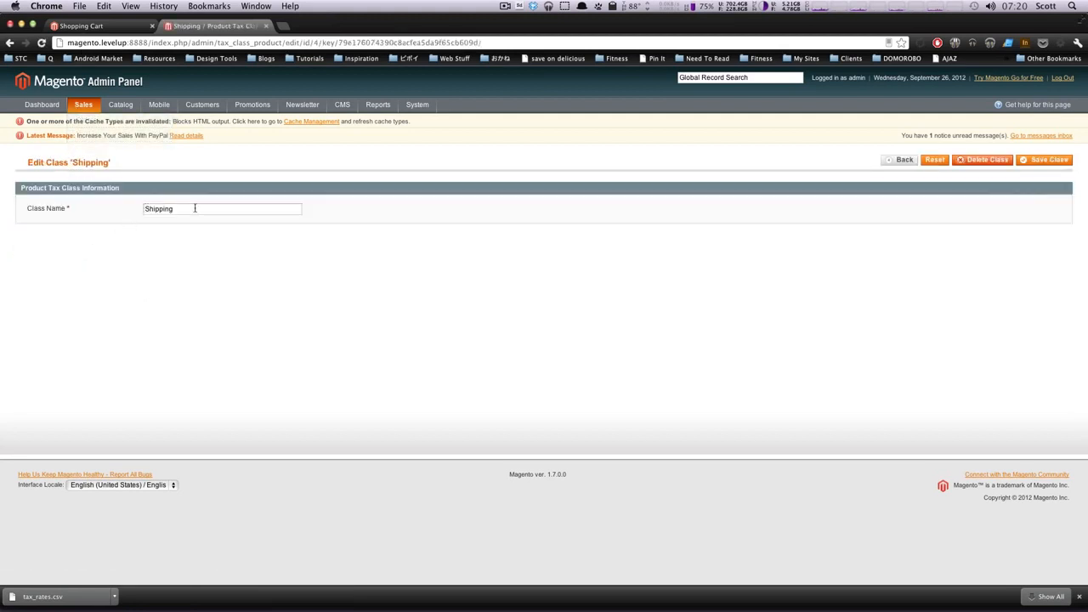
{"action": "left_click_drag", "start_coordinate": [195, 209], "coordinate": [123, 207]}
{"action": "left_click", "coordinate": [214, 232]}
Open Cache Management and flush the Magento cache
{"action": "left_click", "coordinate": [295, 124]}
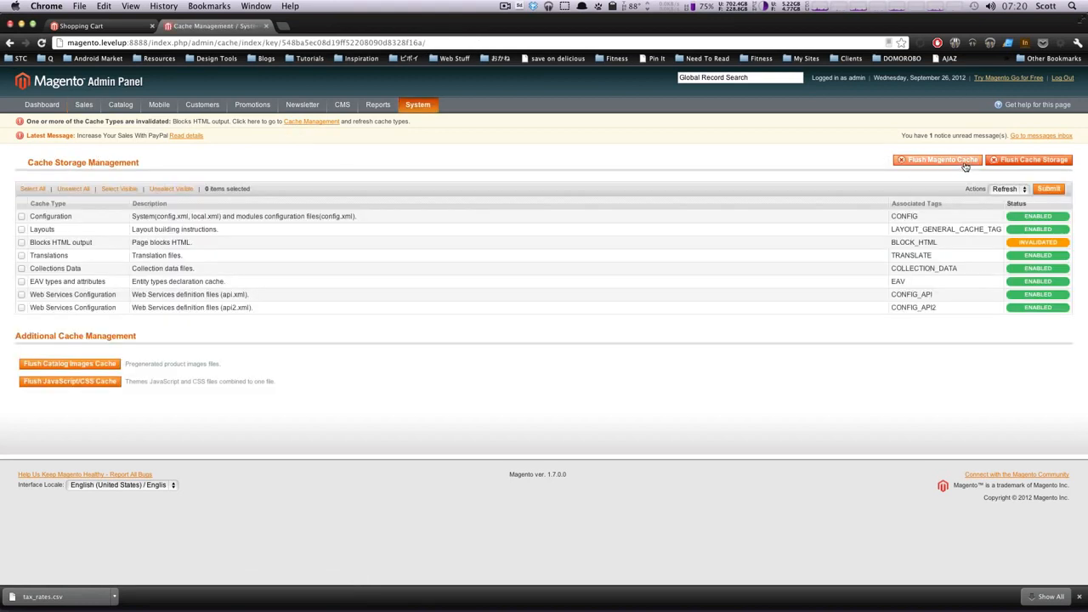
{"action": "left_click", "coordinate": [965, 167]}
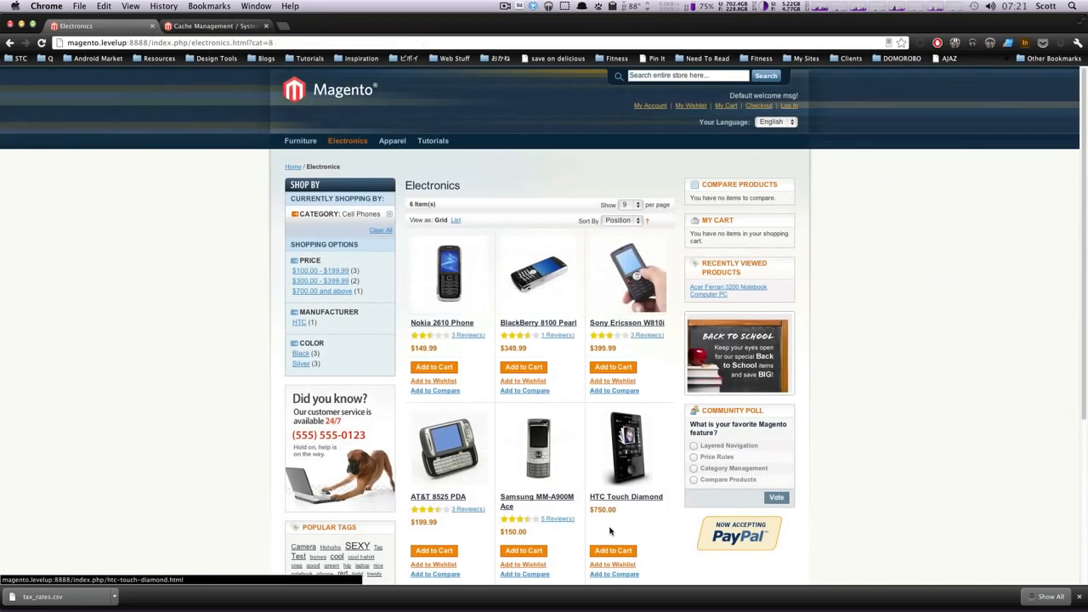
Add the HTC Touch Diamond to the storefront cart and get a shipping and tax quote for Michigan, United States
{"action": "left_click", "coordinate": [609, 553]}
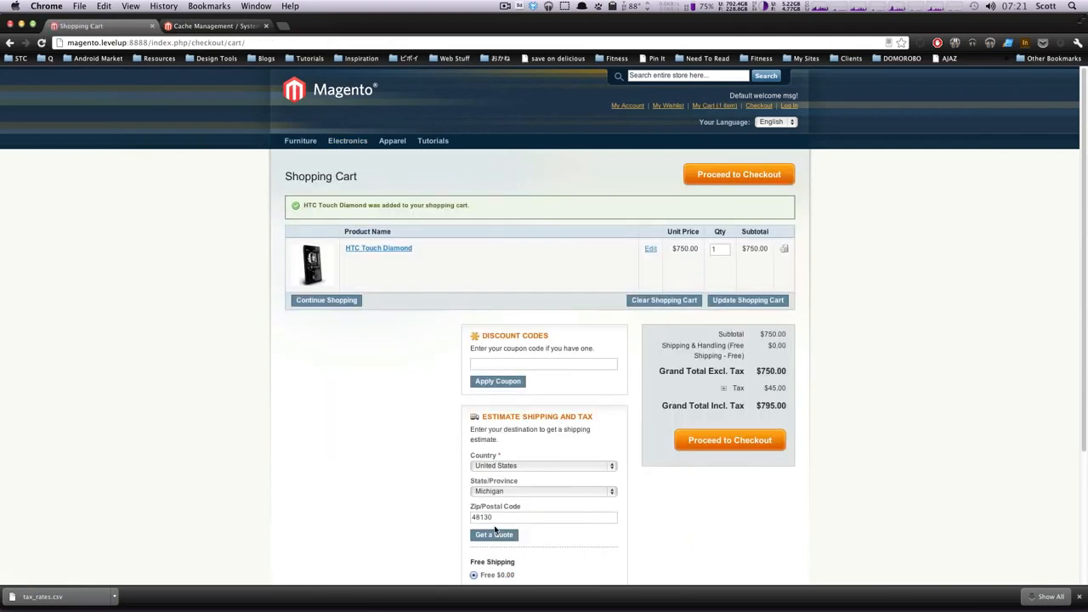
{"action": "scroll", "coordinate": [500, 520], "scroll_direction": "down", "scroll_amount": 1}
{"action": "scroll", "coordinate": [501, 520], "scroll_direction": "down", "scroll_amount": 3}
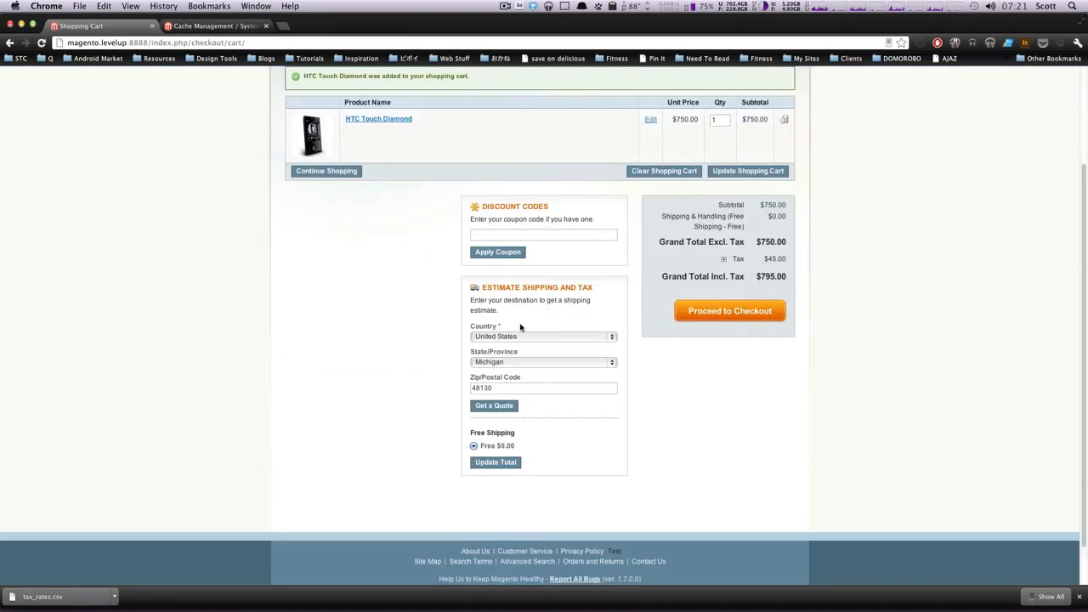
{"action": "left_click_drag", "start_coordinate": [481, 287], "coordinate": [551, 314]}
{"action": "left_click", "coordinate": [493, 408]}
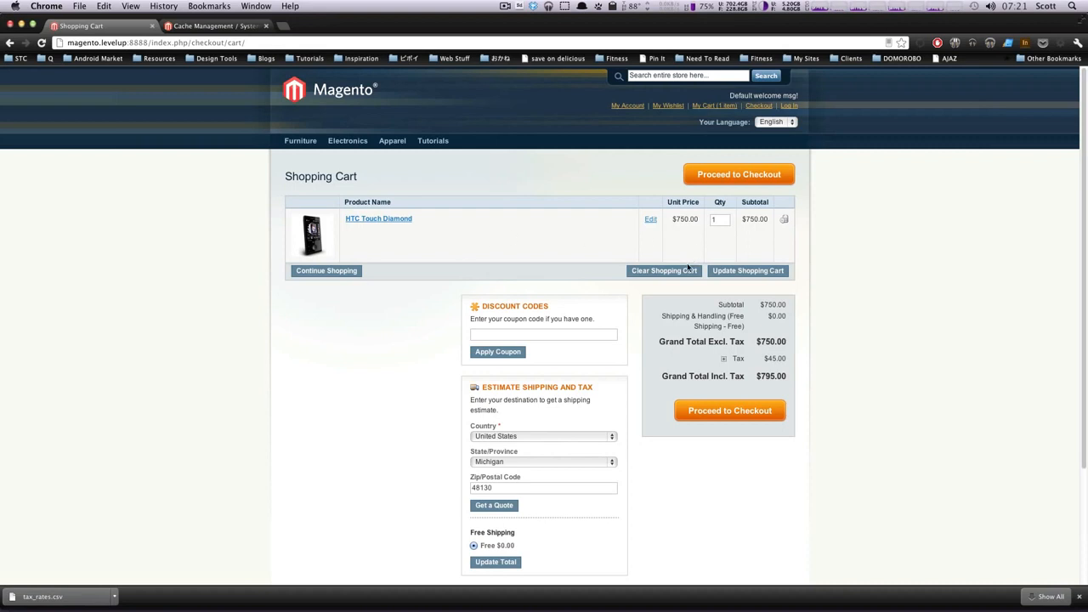
Examine the tax breakdown in the cart totals, collapse it again and proceed to checkout
{"action": "left_click", "coordinate": [723, 359]}
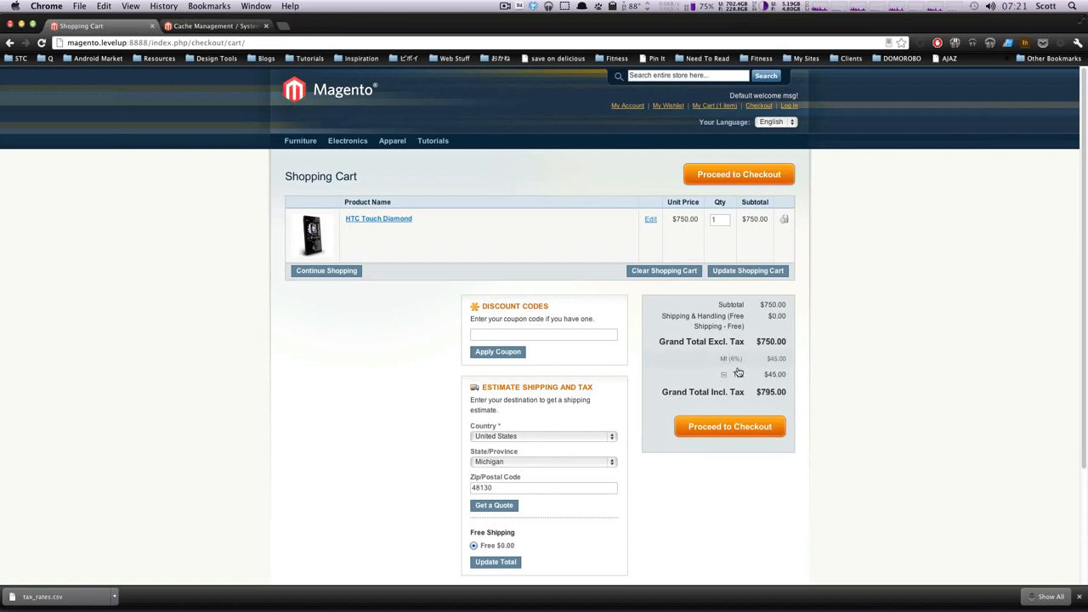
{"action": "left_click_drag", "start_coordinate": [739, 359], "coordinate": [718, 358]}
{"action": "left_click", "coordinate": [725, 376]}
{"action": "left_click", "coordinate": [729, 411]}
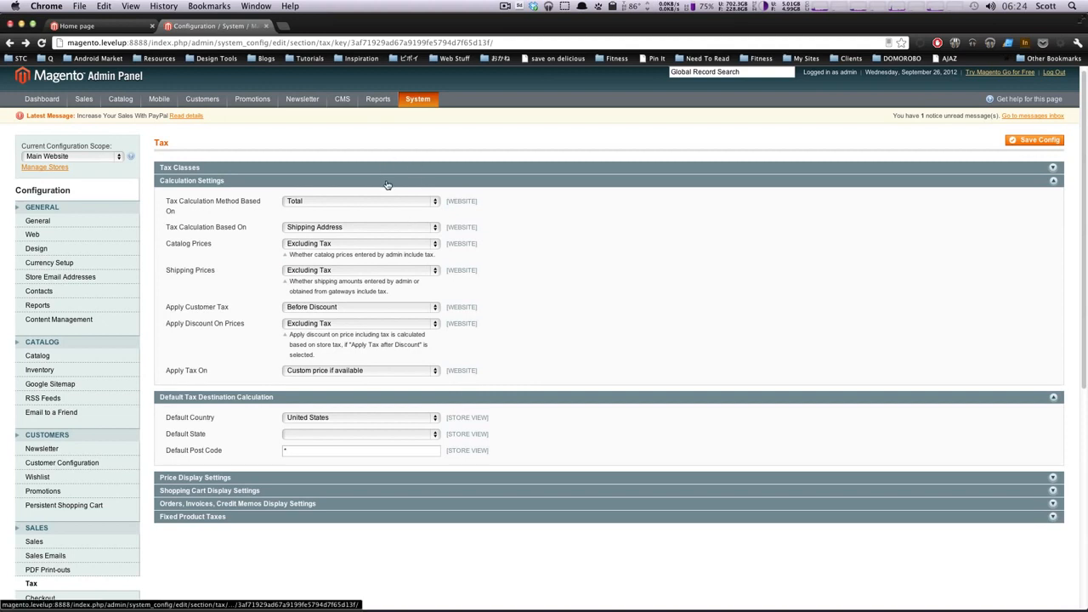
Collapse the Calculation Settings and Default Tax Destination Calculation sections of the tax configuration
{"action": "left_click", "coordinate": [387, 181]}
{"action": "left_click", "coordinate": [394, 194]}
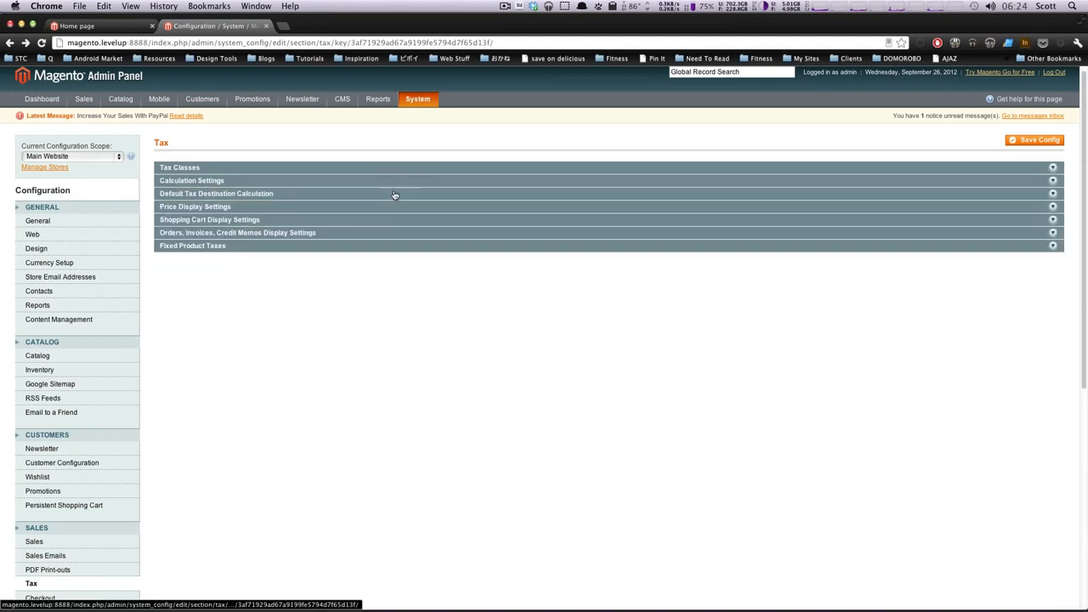